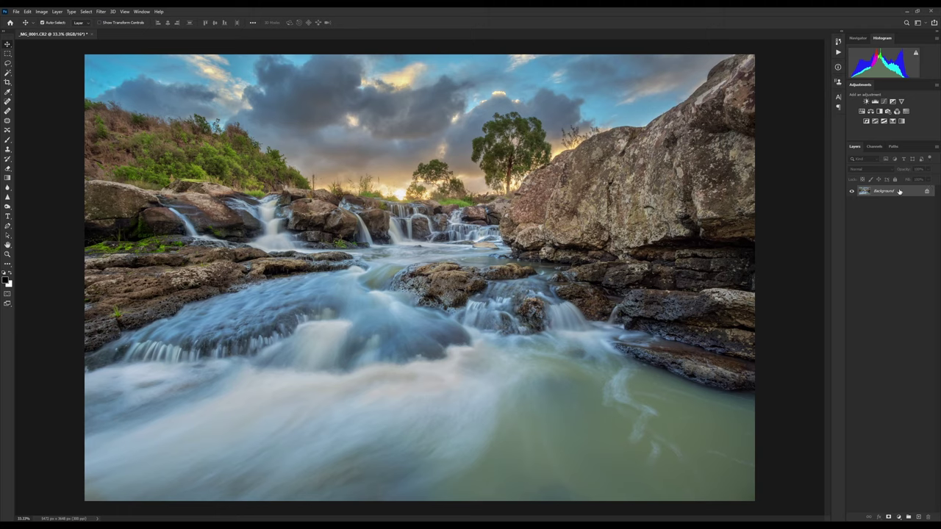
Step: Duplicate the photo to Layer 1 and apply High Pass with a radius of 8.4 pixels
key(ctrl+j)
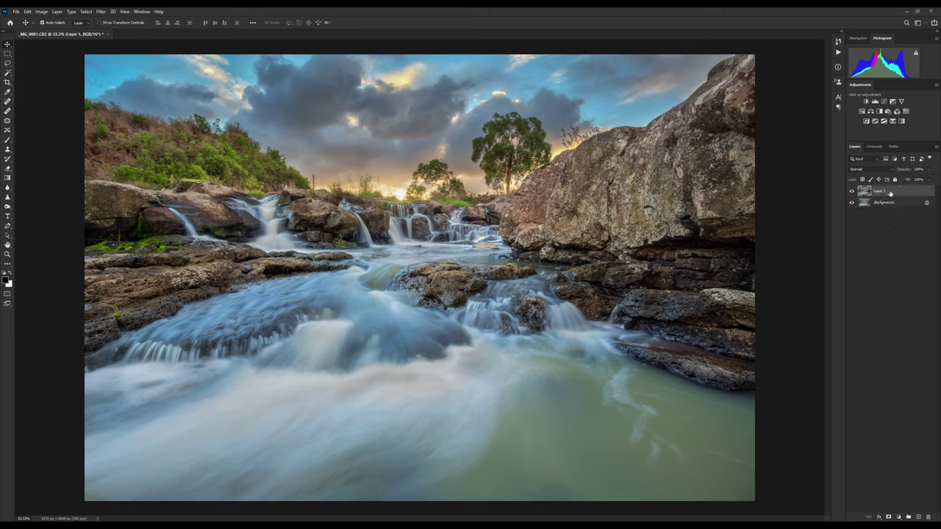
click(99, 12)
mouse_move(112, 159)
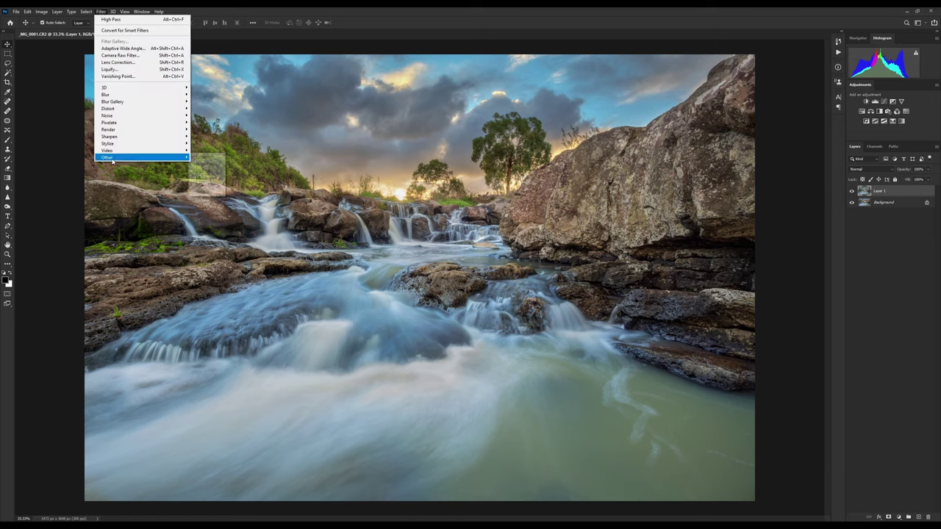
click(215, 165)
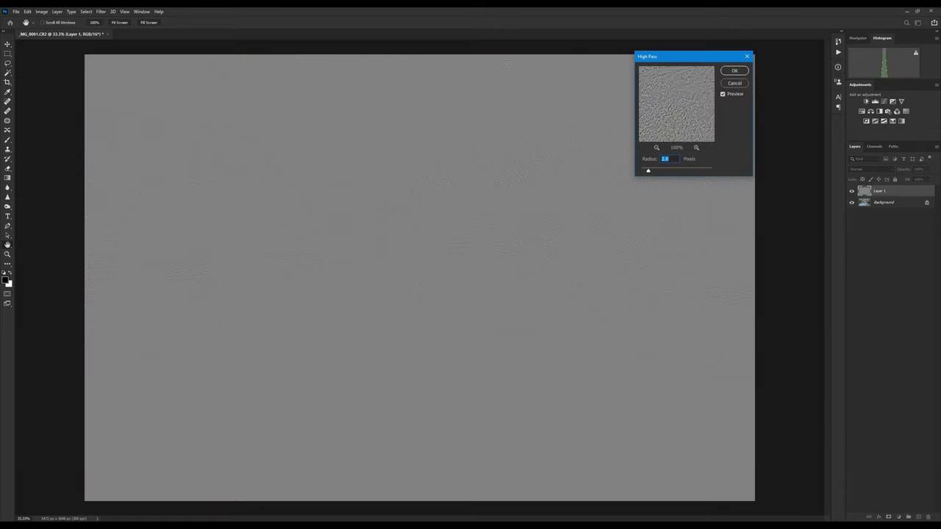
mouse_move(698, 60)
mouse_down()
mouse_move(704, 67)
mouse_move(695, 67)
mouse_up()
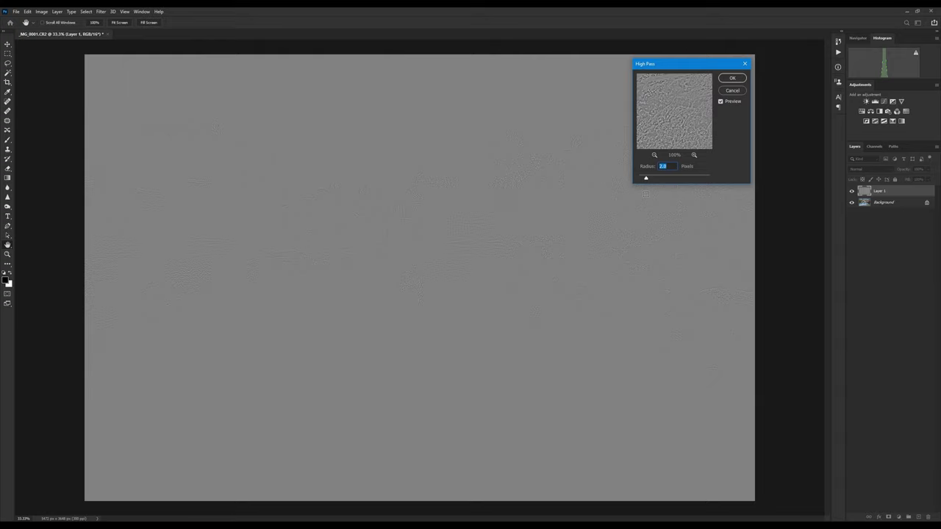
click(656, 178)
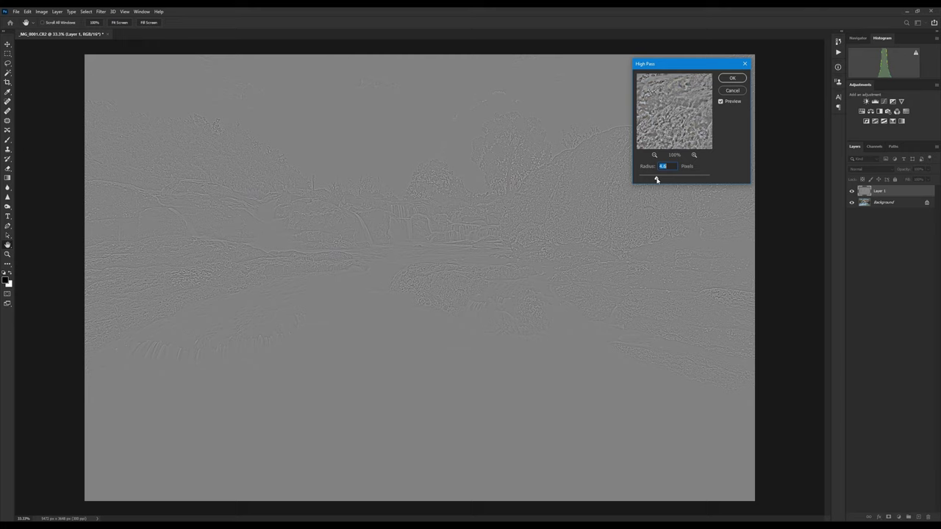
drag(656, 179, 659, 180)
drag(658, 178, 647, 180)
click(664, 179)
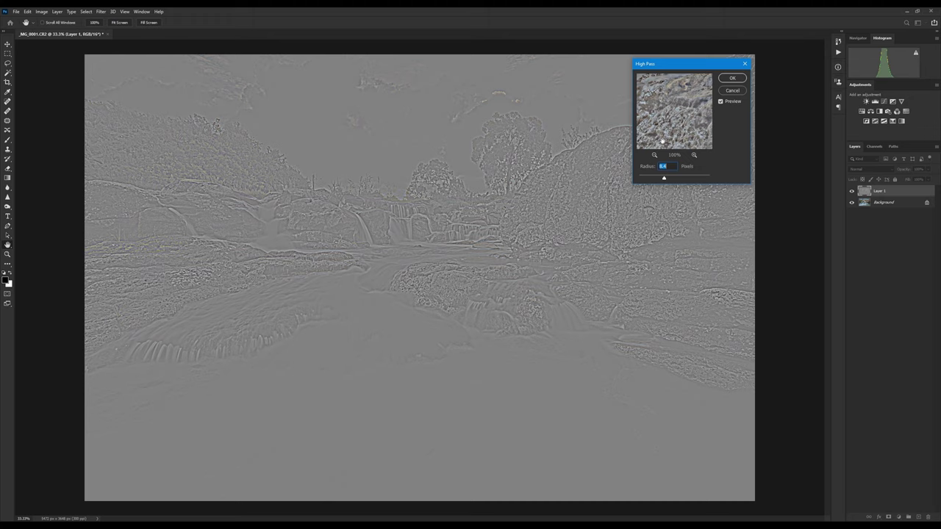
click(732, 79)
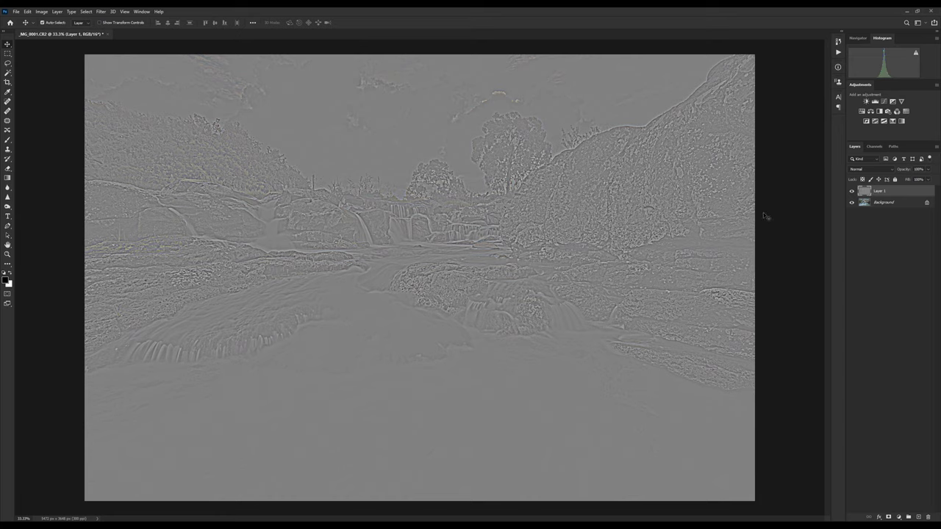
Step: Set Layer 1's blend mode to Overlay in the Layers panel
click(894, 170)
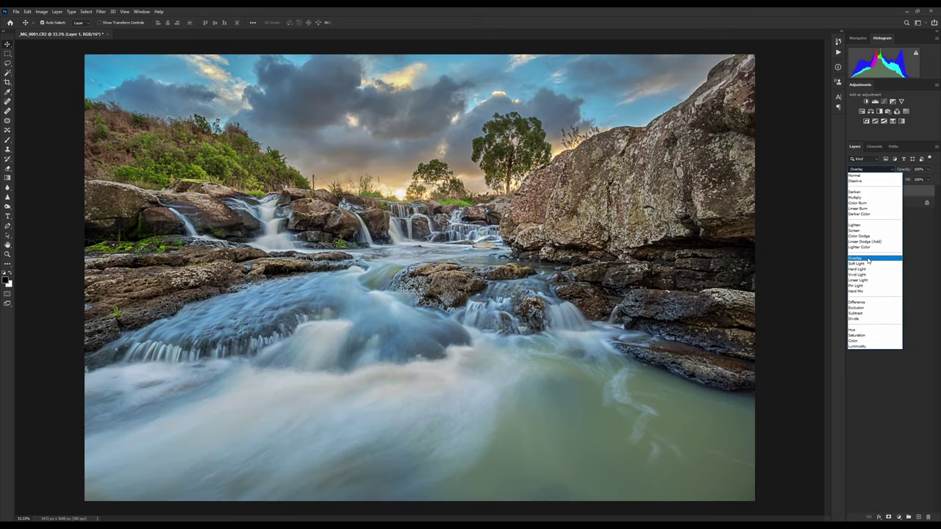
click(868, 260)
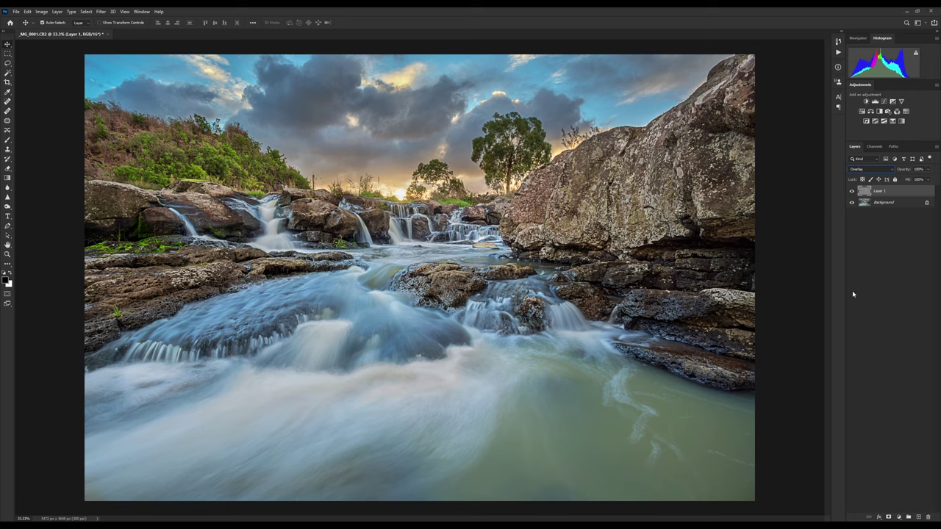
click(853, 192)
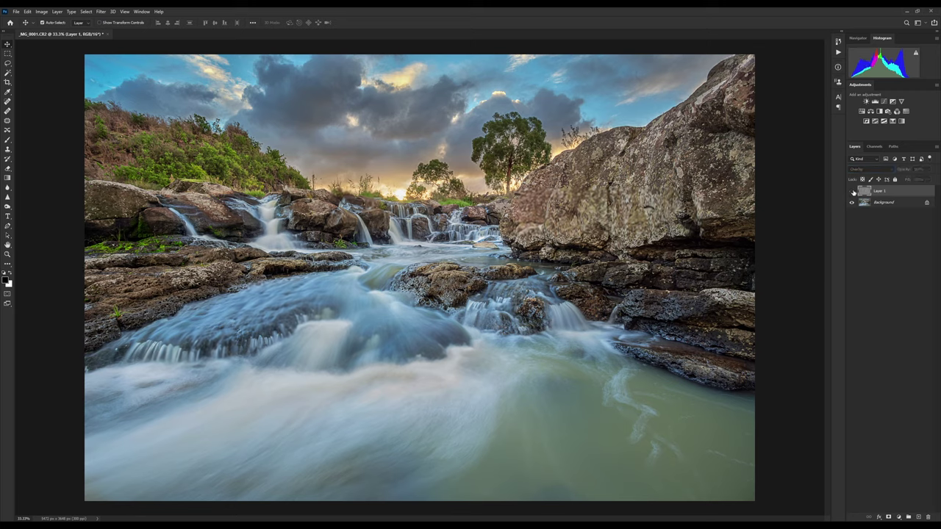
click(852, 192)
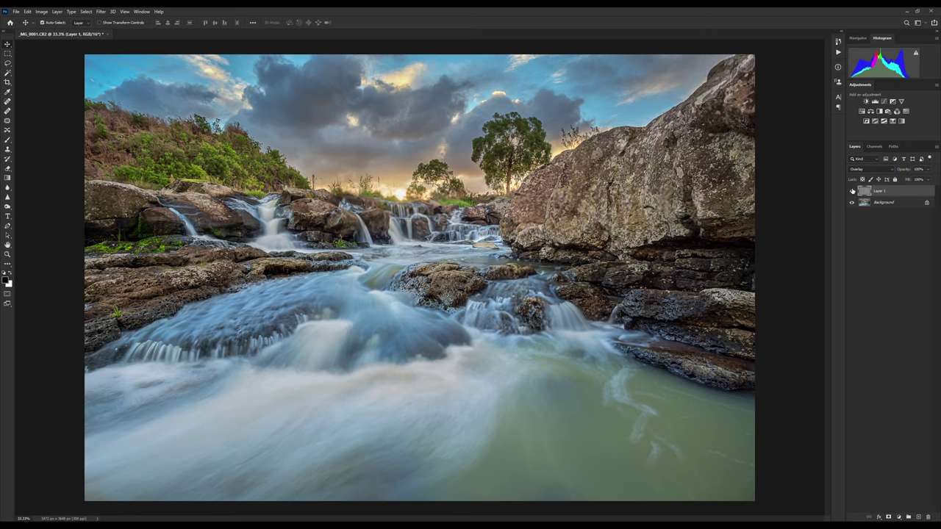
click(853, 192)
scroll(180, 142, up, 5)
scroll(180, 142, up, 2)
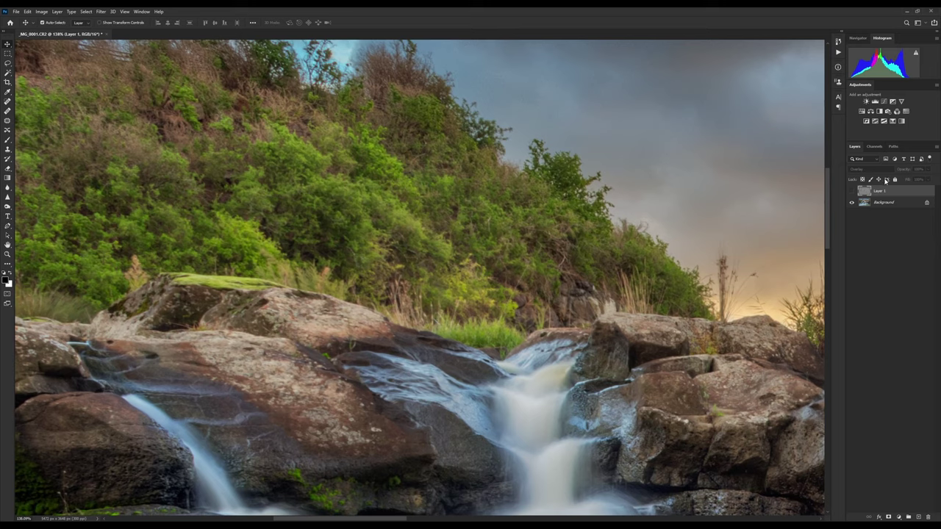
click(851, 192)
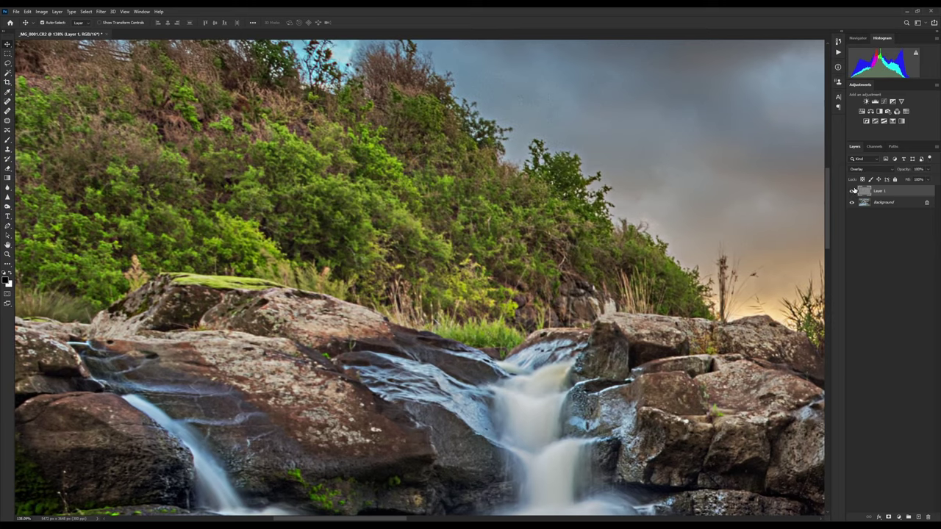
click(852, 192)
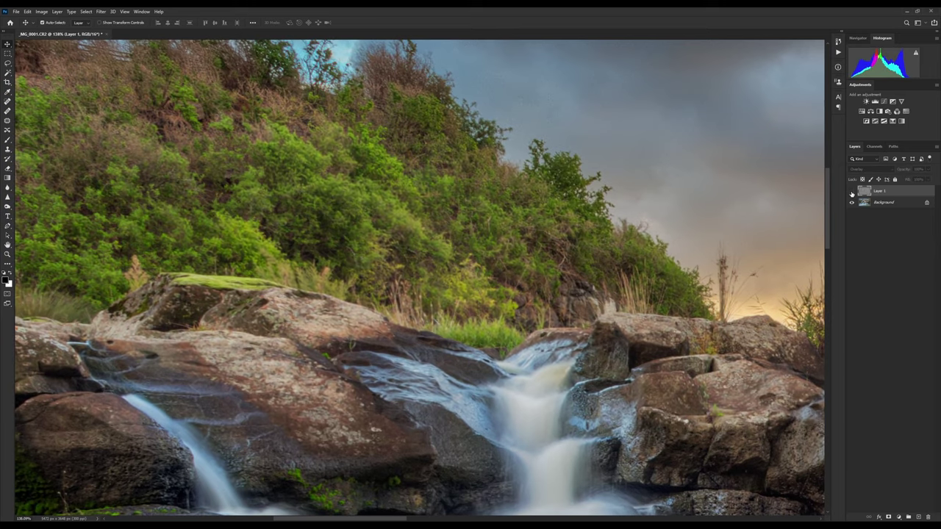
click(851, 193)
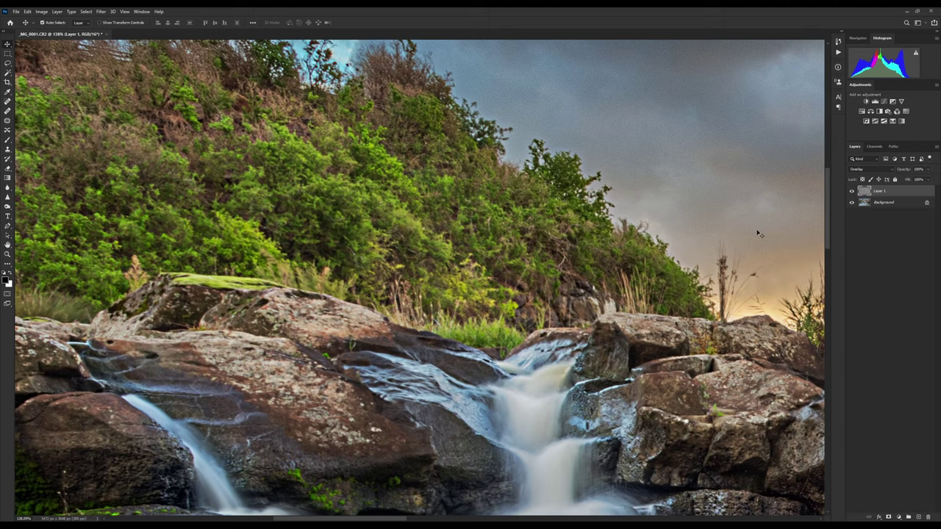
drag(830, 210, 826, 167)
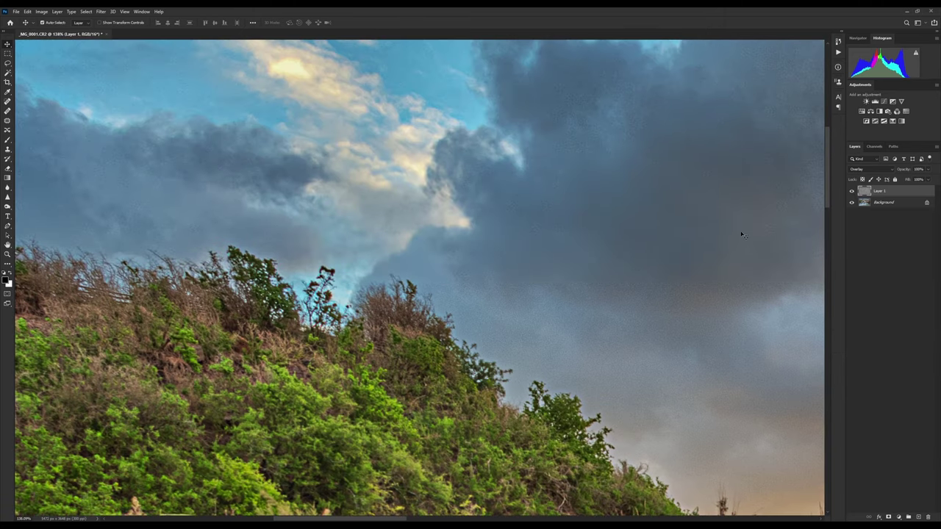
click(852, 192)
click(852, 193)
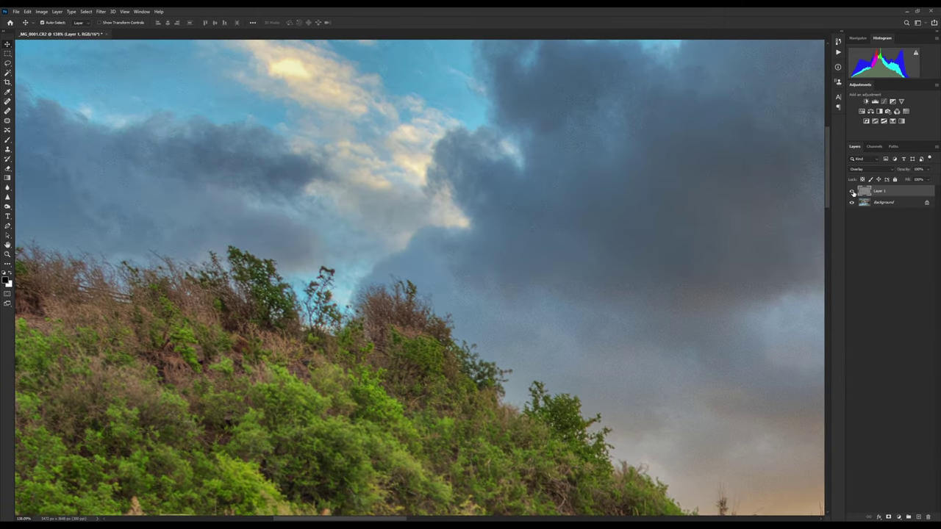
drag(828, 169, 846, 389)
Step: Toggle Layer 1's visibility repeatedly to compare the rocks with and without Overlay sharpening
scroll(580, 336, down, 6)
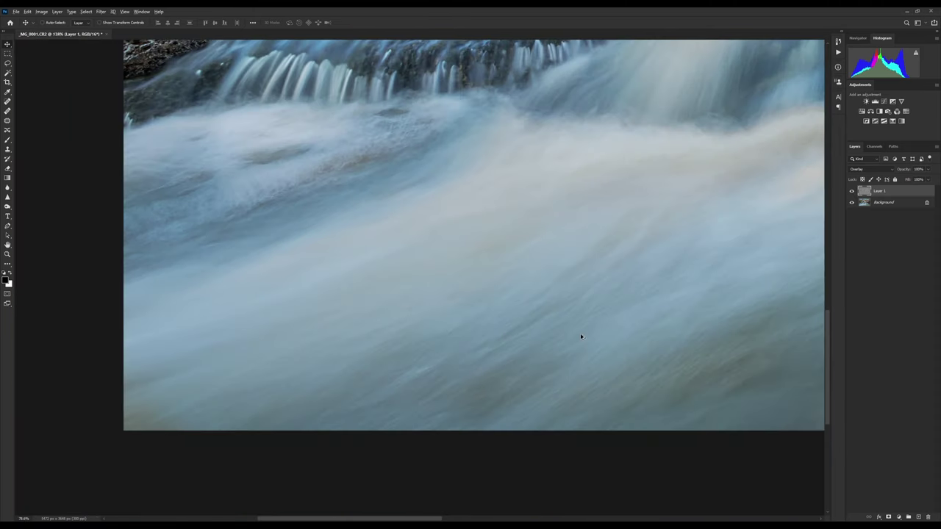
scroll(522, 393, up, 5)
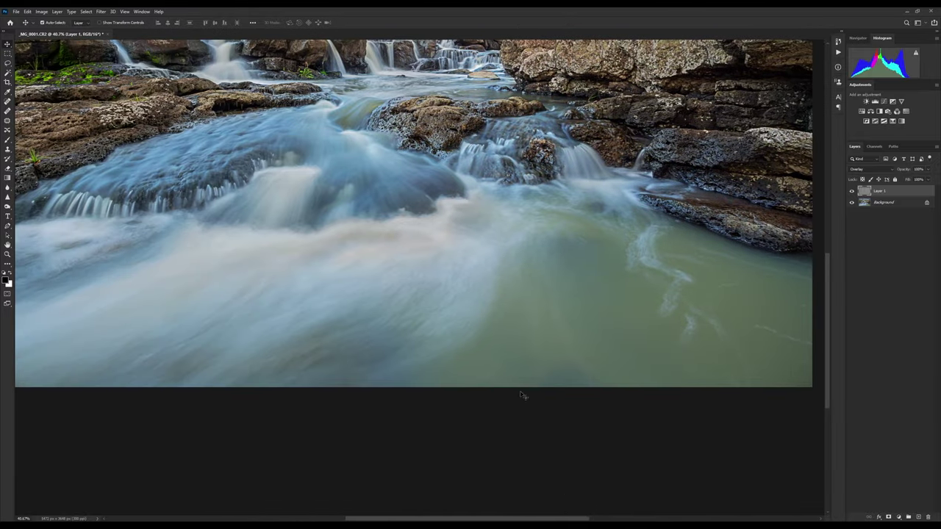
scroll(467, 183, up, 1)
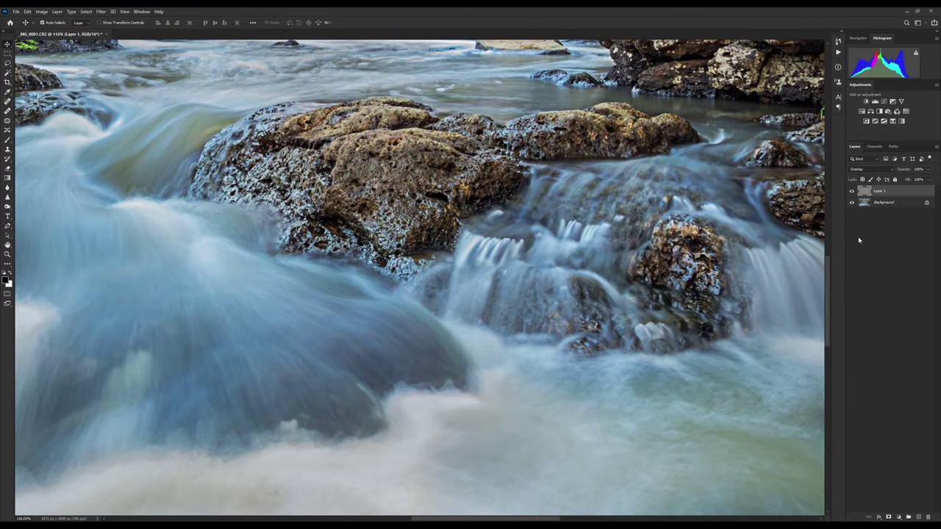
scroll(830, 315, down, 2)
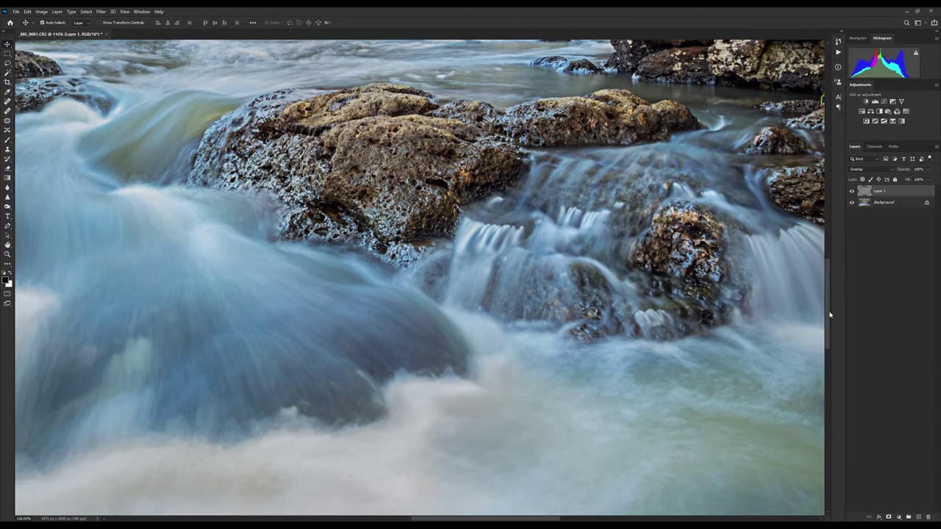
click(852, 191)
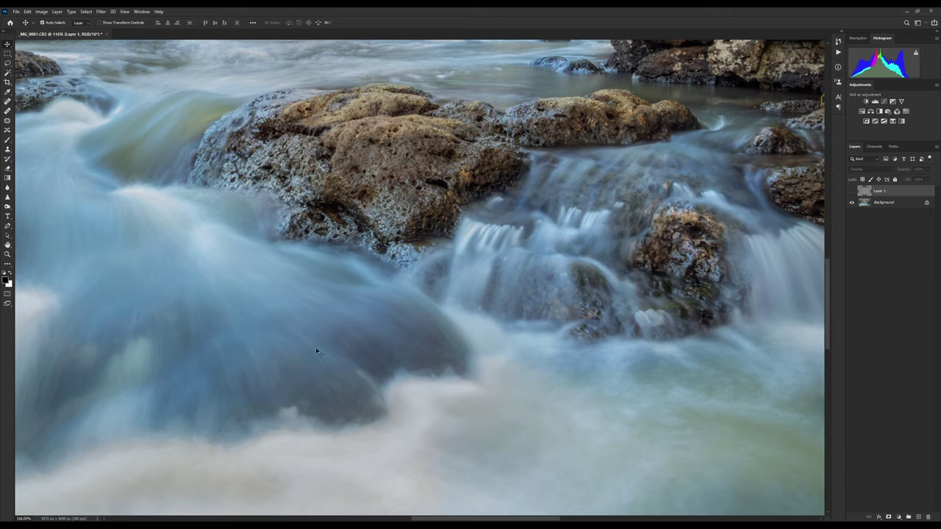
click(852, 191)
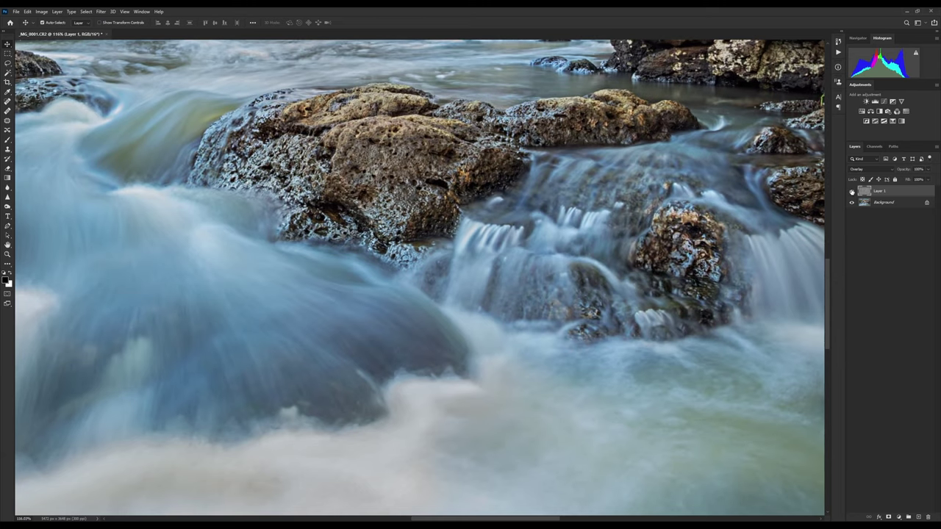
click(852, 191)
click(852, 191)
click(852, 191)
Step: Flick Layer 1 on and off, hide the Background, and add a white mask to Layer 1
click(852, 192)
click(853, 191)
click(852, 191)
click(852, 202)
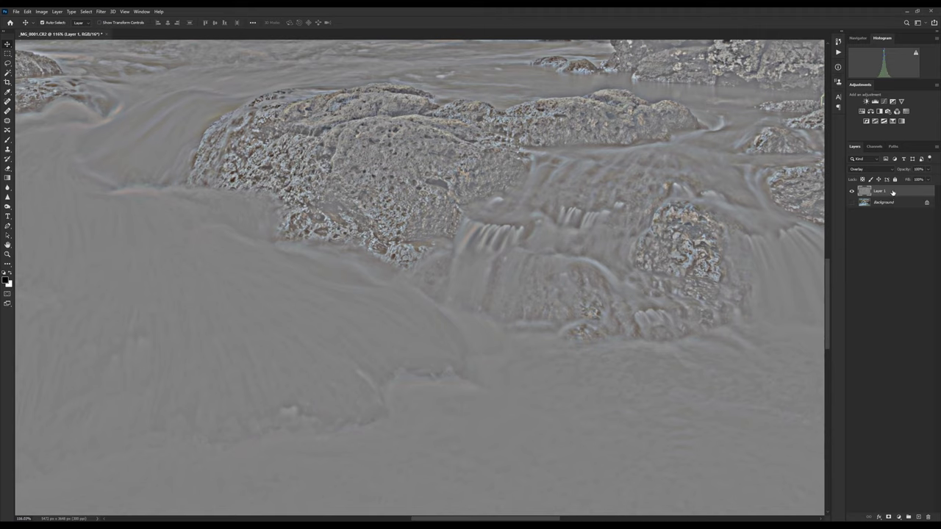
click(889, 518)
Step: Set up the Brush at 100% opacity with a smaller size for painting the mask
click(8, 140)
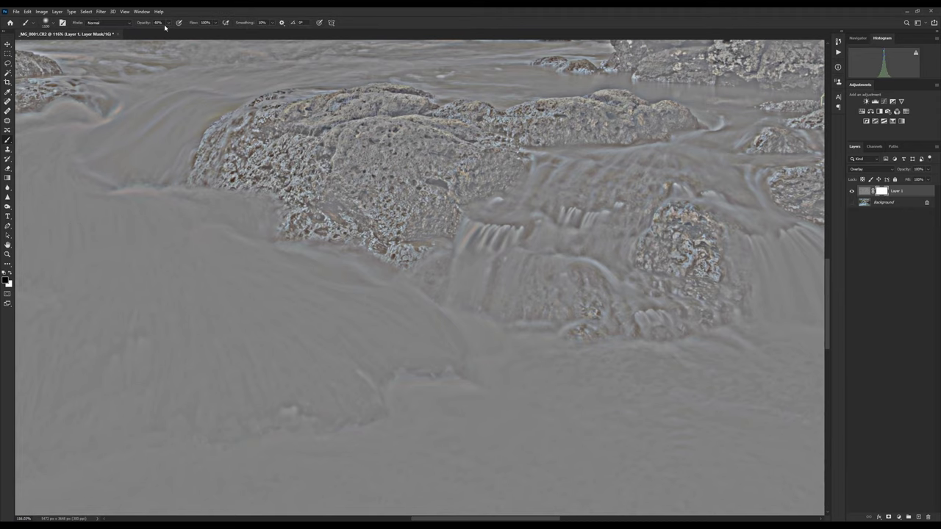
drag(168, 23, 197, 35)
key(bracketleft)
key(bracketleft)
key(bracketleft)
key(bracketleft)
key(bracketleft)
key(bracketleft)
key(bracketleft)
Step: Paint black on the mask over the lower, right-hand, upper and left-edge water
mouse_move(215, 294)
mouse_down()
mouse_move(122, 263)
mouse_move(116, 208)
mouse_move(95, 181)
mouse_move(363, 375)
mouse_move(439, 407)
mouse_move(685, 451)
mouse_move(591, 326)
mouse_up()
mouse_move(589, 199)
mouse_down()
mouse_move(512, 363)
mouse_move(503, 357)
mouse_move(689, 430)
mouse_up()
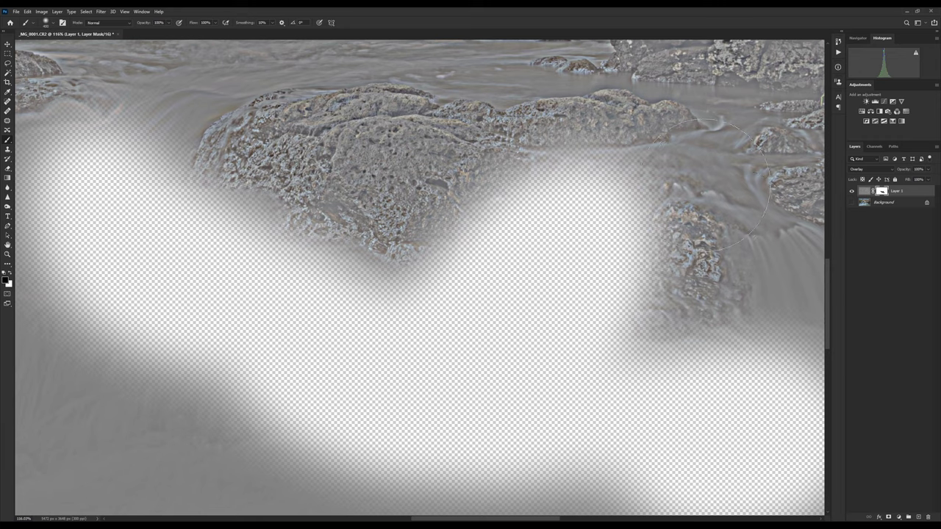
mouse_move(716, 191)
mouse_down()
mouse_move(841, 346)
mouse_move(820, 434)
mouse_up()
mouse_move(117, 125)
mouse_down()
mouse_move(201, 40)
mouse_move(325, 7)
mouse_move(559, 20)
mouse_move(109, 45)
mouse_up()
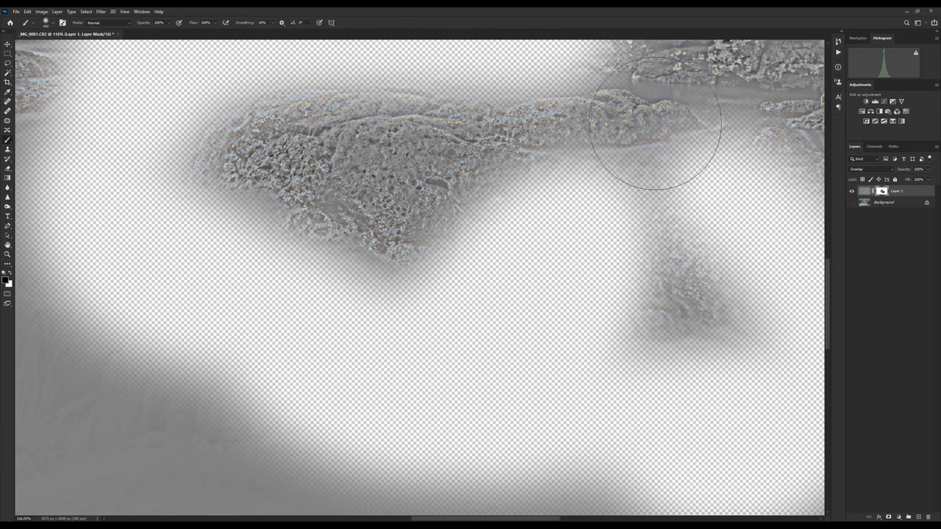
drag(655, 130, 740, 152)
mouse_move(133, 342)
mouse_down()
mouse_move(53, 253)
mouse_move(66, 474)
mouse_move(251, 461)
mouse_move(522, 417)
mouse_move(481, 486)
mouse_move(286, 456)
mouse_up()
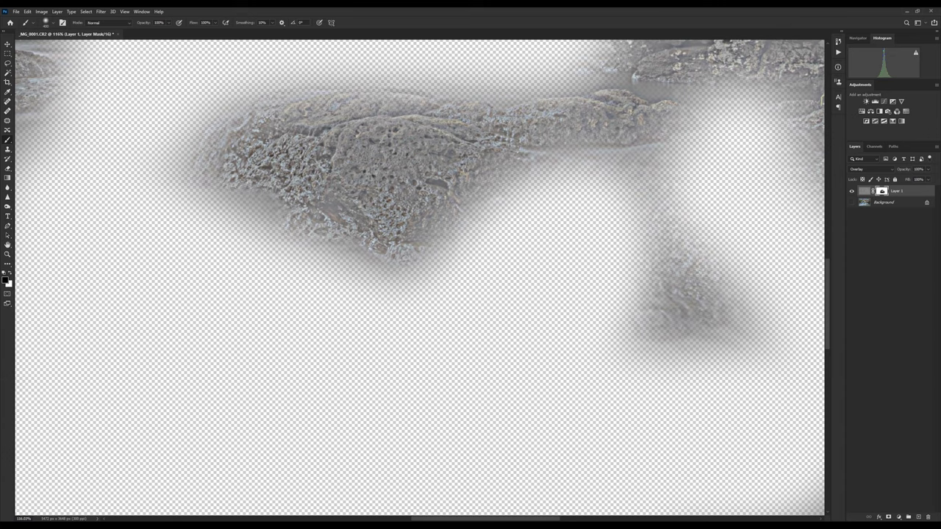
Step: Show the Background and flick Layer 1 on and off to compare the masked sharpening
click(852, 203)
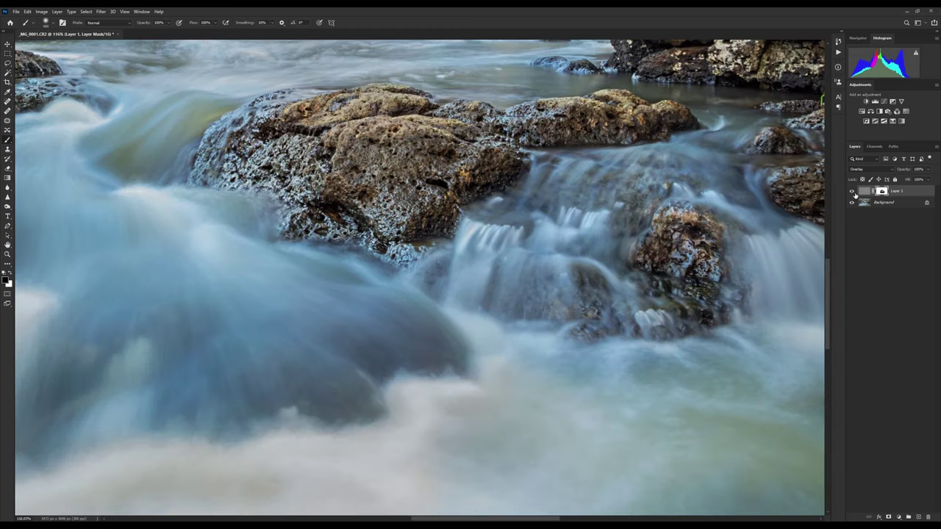
click(852, 192)
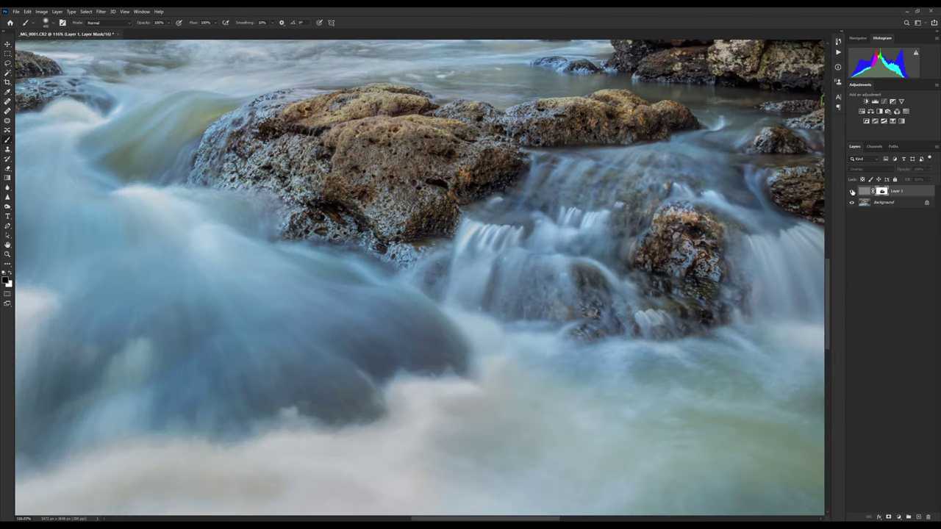
click(852, 192)
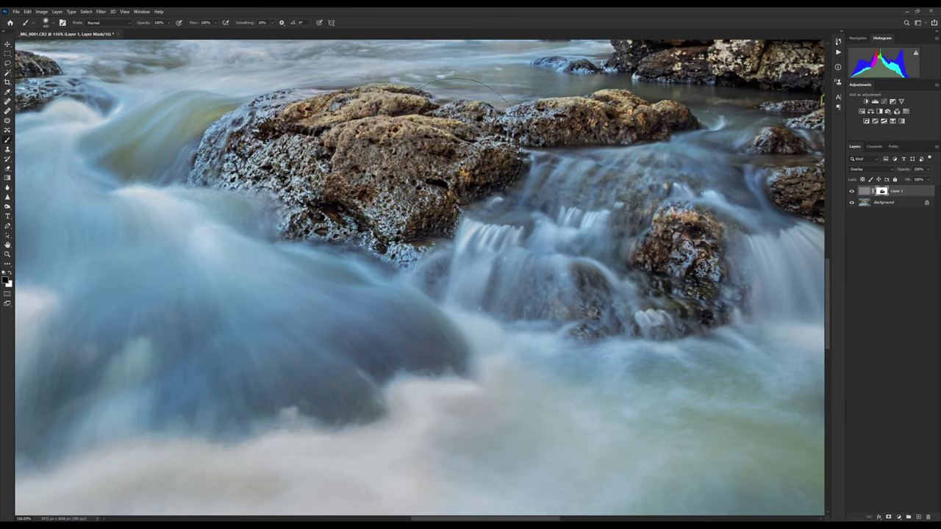
click(852, 192)
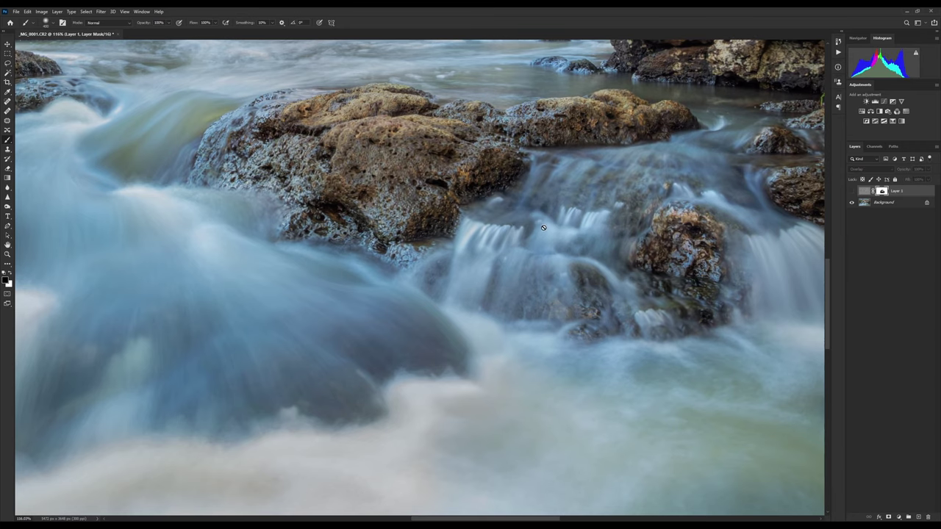
click(852, 192)
click(852, 192)
click(852, 192)
click(852, 192)
click(852, 192)
click(852, 192)
click(852, 192)
click(852, 192)
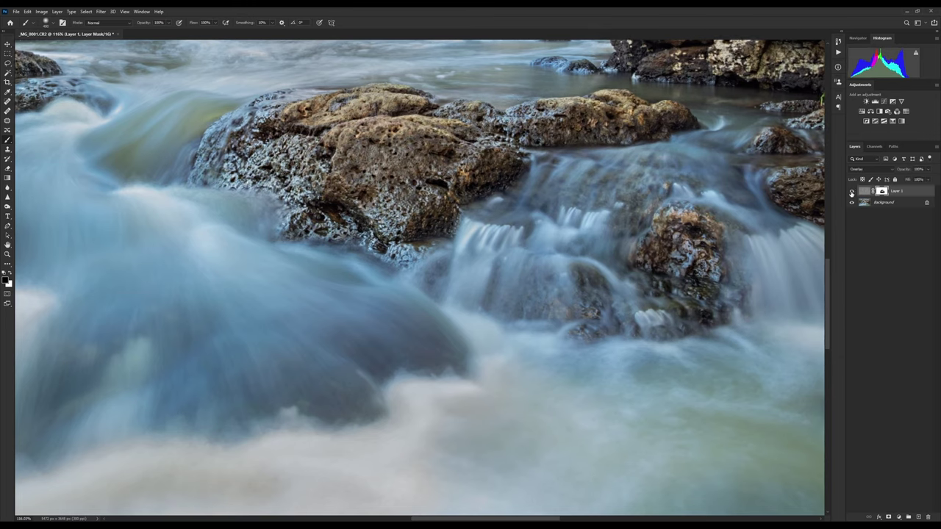
click(852, 192)
Step: Fit the whole photo with Ctrl+0, turn Layer 1 on, and hide the Background
key(ctrl+0)
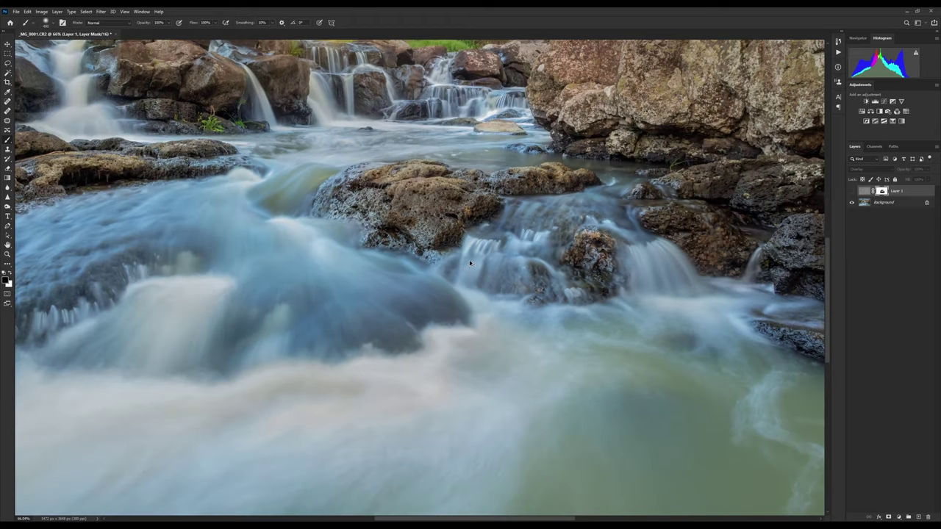
scroll(464, 276, up, 1)
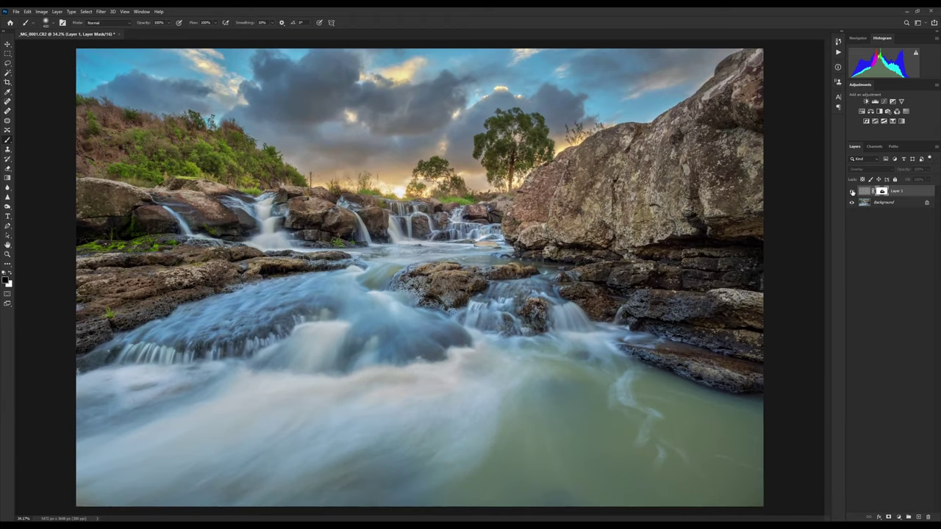
click(852, 192)
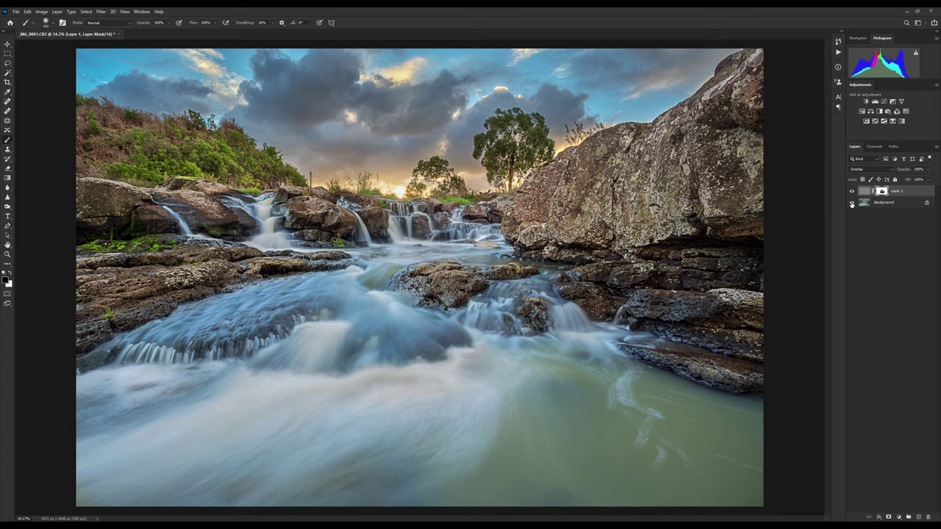
click(852, 203)
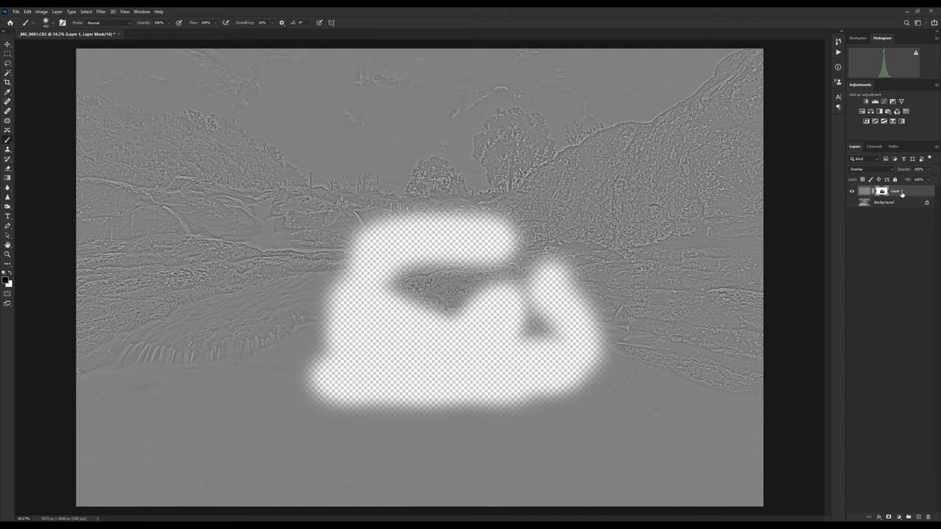
Step: Mask out the water toward the left edge and below the left rocks, resizing the brush
mouse_move(336, 346)
mouse_down()
mouse_move(186, 394)
mouse_move(67, 402)
mouse_move(348, 416)
mouse_move(110, 466)
mouse_move(286, 448)
mouse_move(343, 413)
mouse_move(623, 471)
mouse_move(507, 481)
mouse_move(632, 418)
mouse_move(617, 394)
mouse_move(619, 416)
mouse_move(550, 422)
mouse_up()
key(bracketright)
key(bracketright)
key(bracketright)
key(bracketright)
key(bracketright)
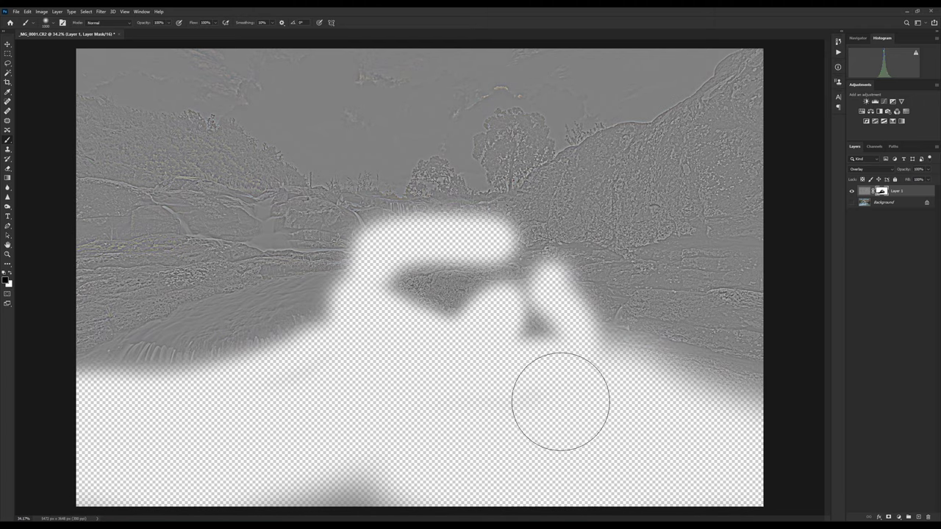
key(bracketright)
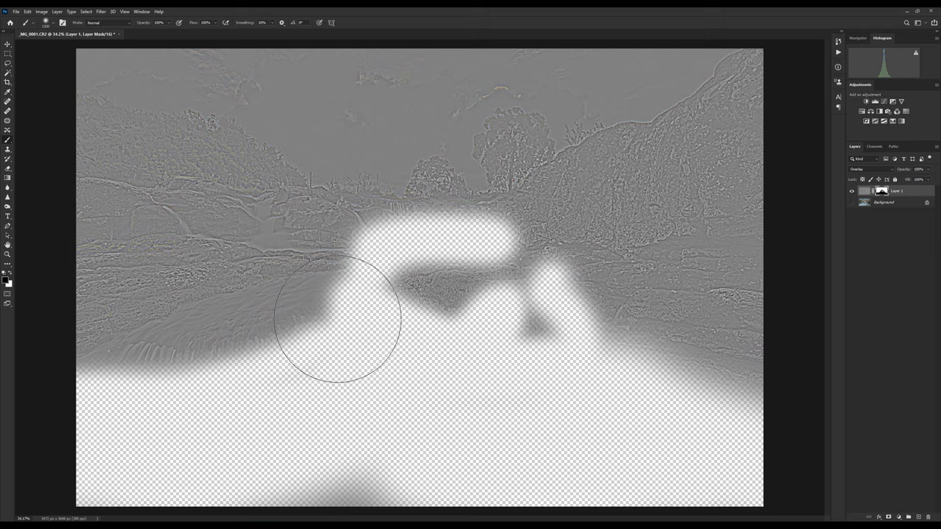
key(bracketleft)
key(bracketleft)
key(bracketleft)
key(bracketleft)
key(bracketleft)
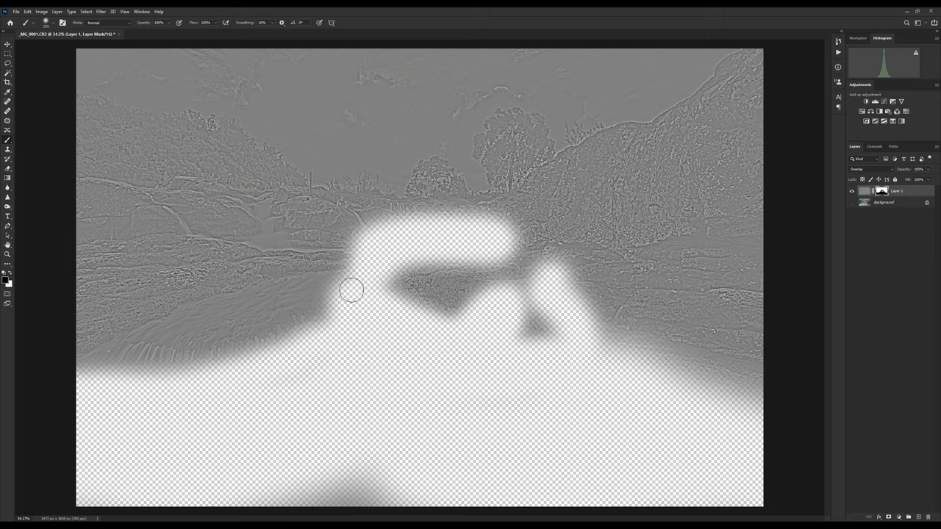
mouse_move(350, 288)
mouse_down()
mouse_move(263, 287)
mouse_move(146, 347)
mouse_move(252, 305)
mouse_move(341, 287)
mouse_move(313, 285)
mouse_move(157, 333)
mouse_move(64, 388)
mouse_move(153, 353)
mouse_up()
Step: Mask out the small upper-left waterfalls, central cascades, bottom-edge water and a right-side patch
drag(276, 239, 251, 204)
drag(154, 196, 193, 229)
drag(401, 211, 505, 221)
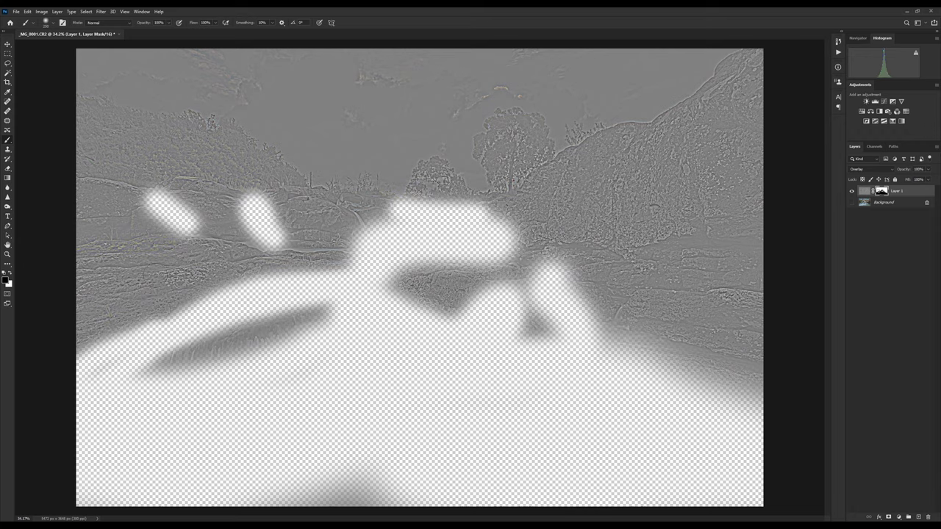
drag(388, 497, 291, 484)
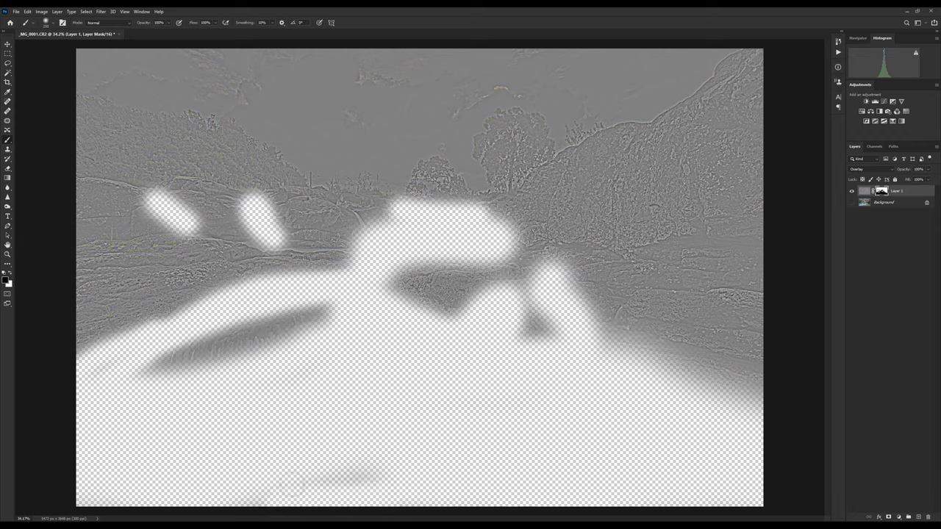
drag(609, 340, 779, 370)
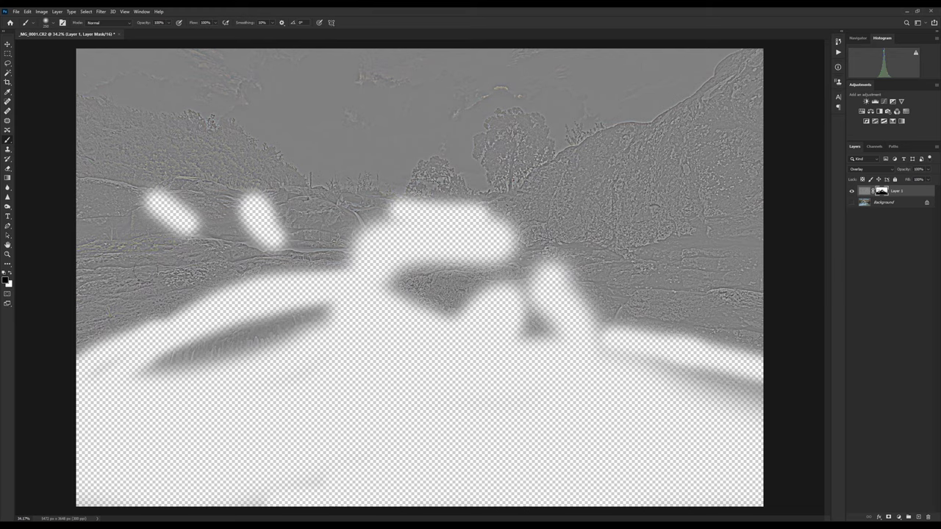
Step: Toggle the Background and Layer 1 to compare, ending with Layer 1 shown alone
click(852, 202)
click(851, 191)
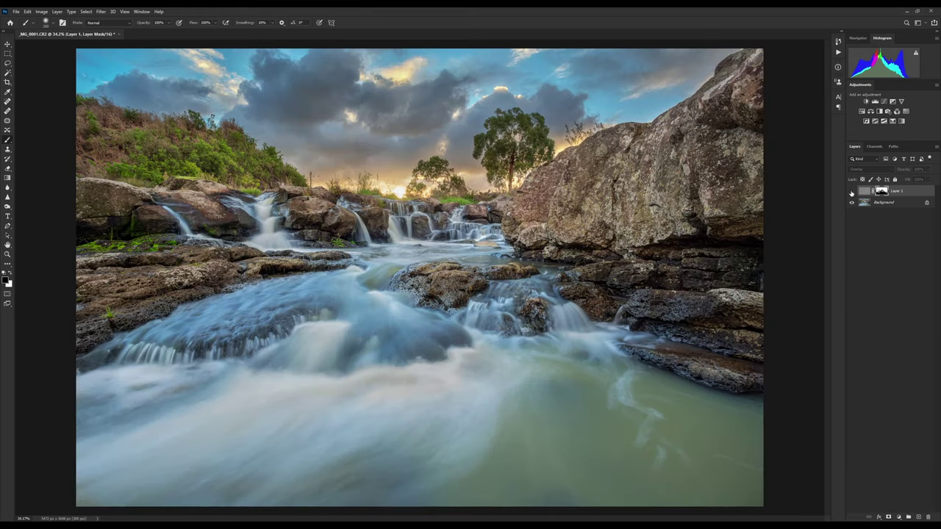
click(852, 192)
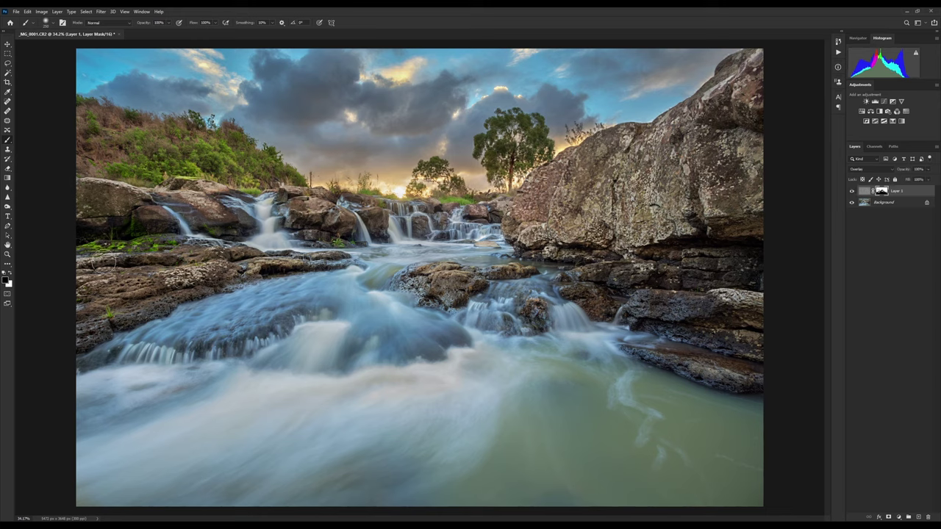
click(851, 191)
click(851, 192)
click(852, 203)
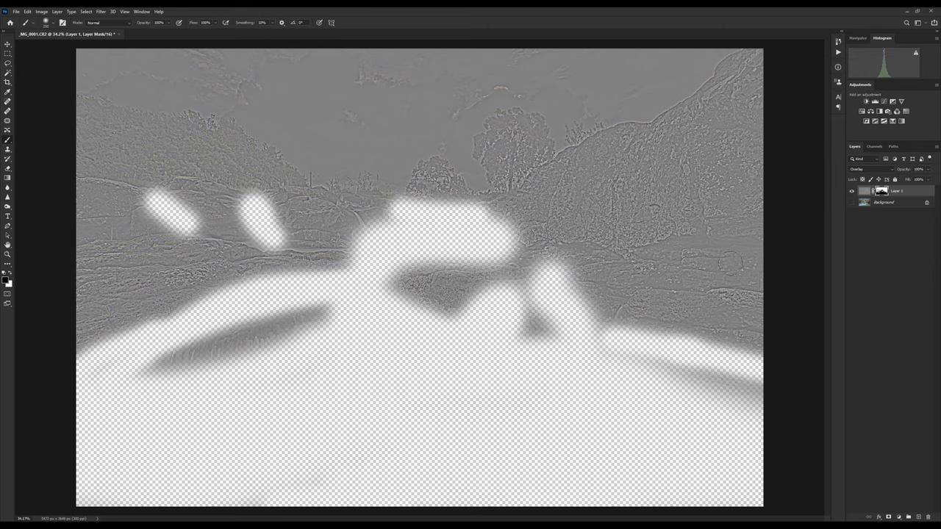
click(853, 201)
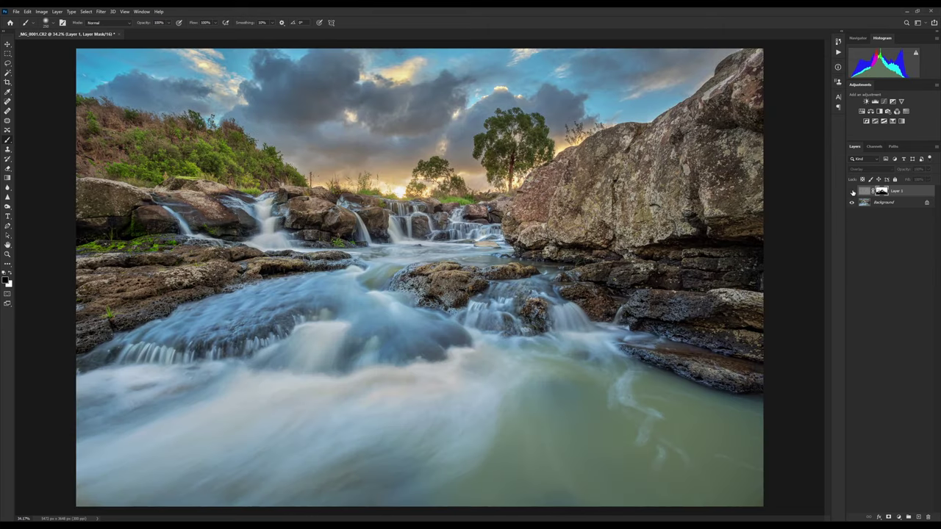
click(852, 192)
click(852, 192)
click(853, 202)
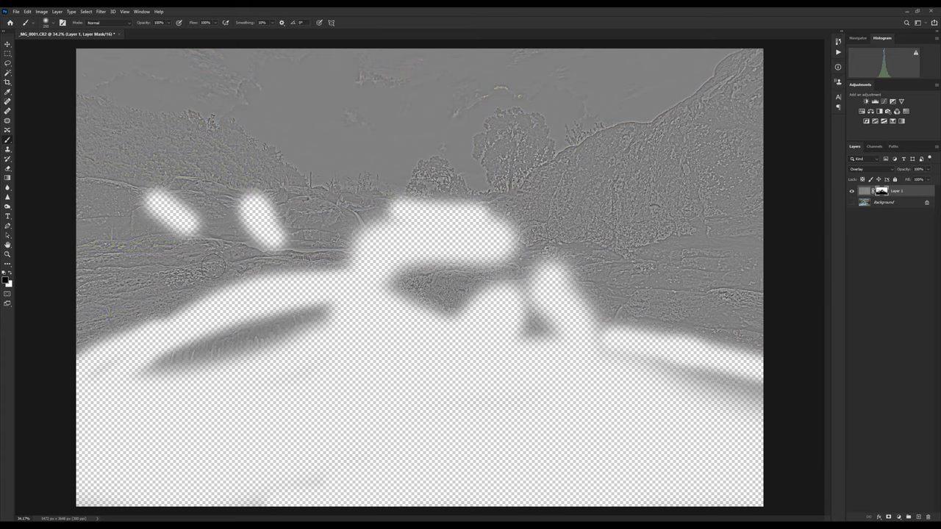
Step: Set the brush opacity to 50% in the options bar
scroll(321, 69, up, 2)
scroll(321, 64, down, 3)
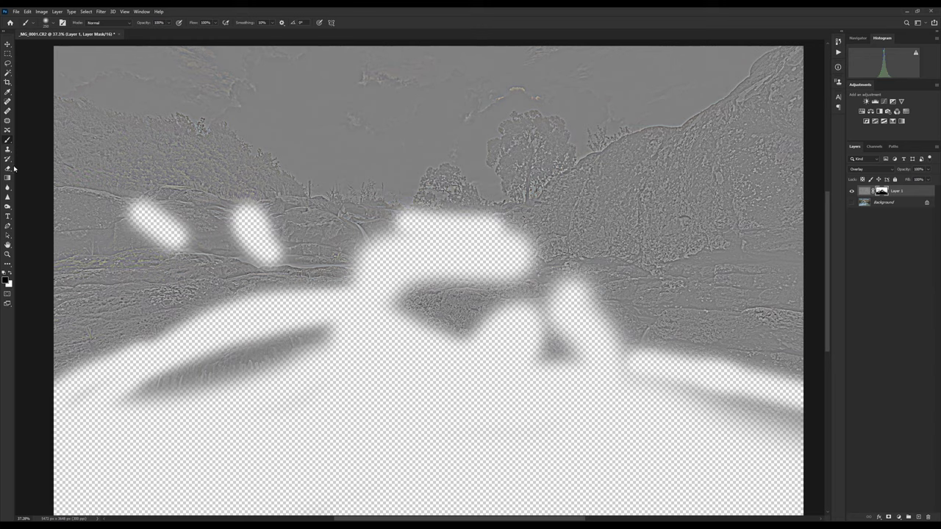
click(170, 23)
drag(151, 33, 152, 33)
Step: Paint the mask across the top of the sky and the top-right corner at half strength
scroll(300, 112, down, 3)
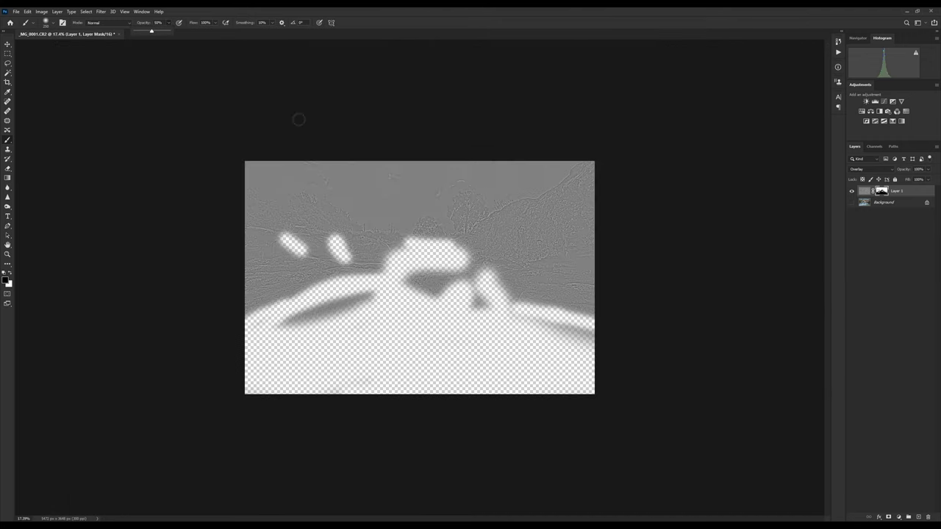
scroll(383, 144, up, 1)
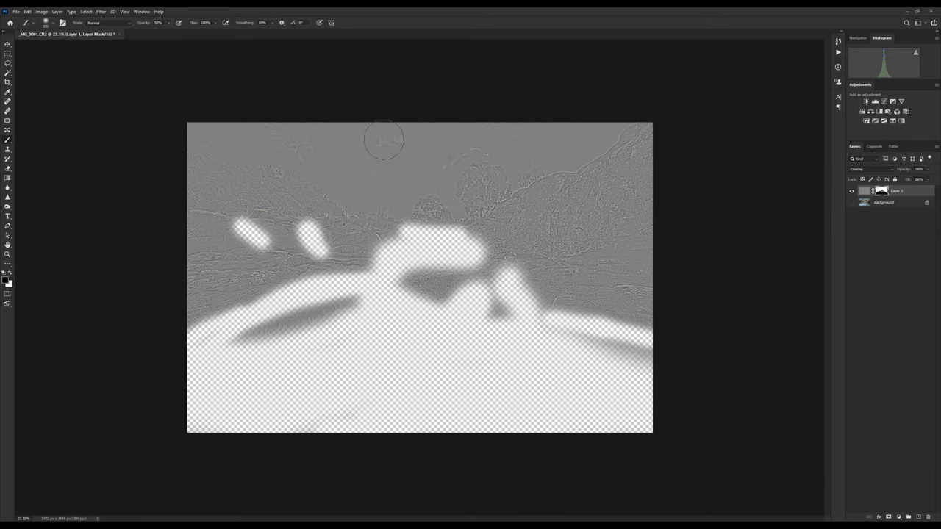
mouse_move(383, 140)
mouse_down()
mouse_move(608, 110)
mouse_move(498, 151)
mouse_move(477, 175)
mouse_move(508, 168)
mouse_up()
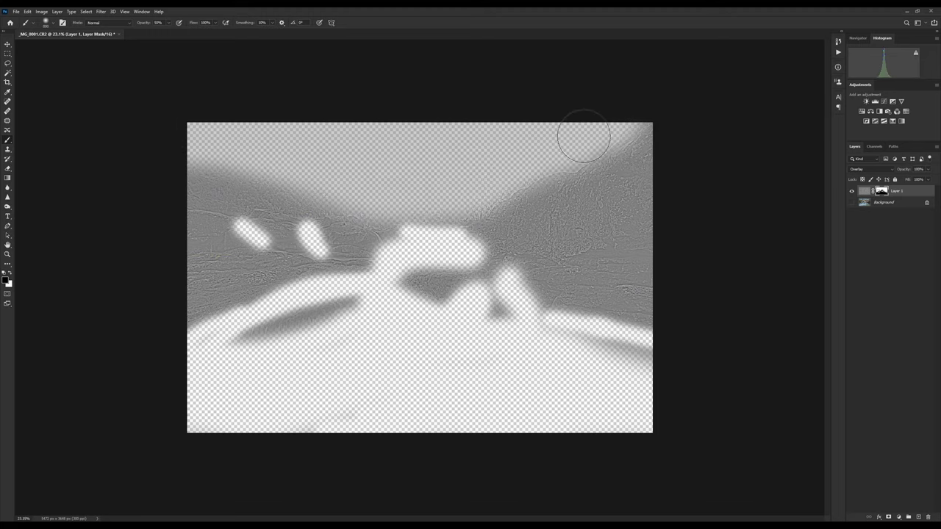
drag(583, 136, 458, 151)
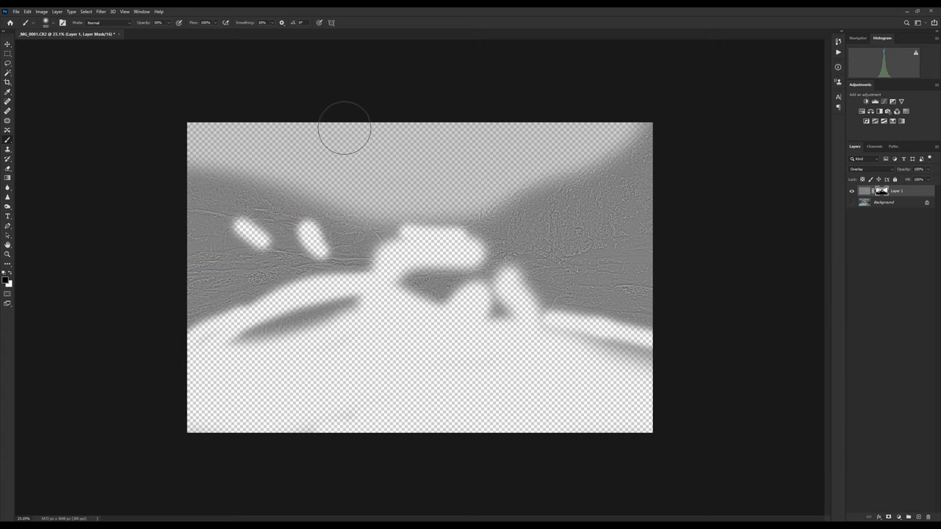
scroll(346, 132, up, 2)
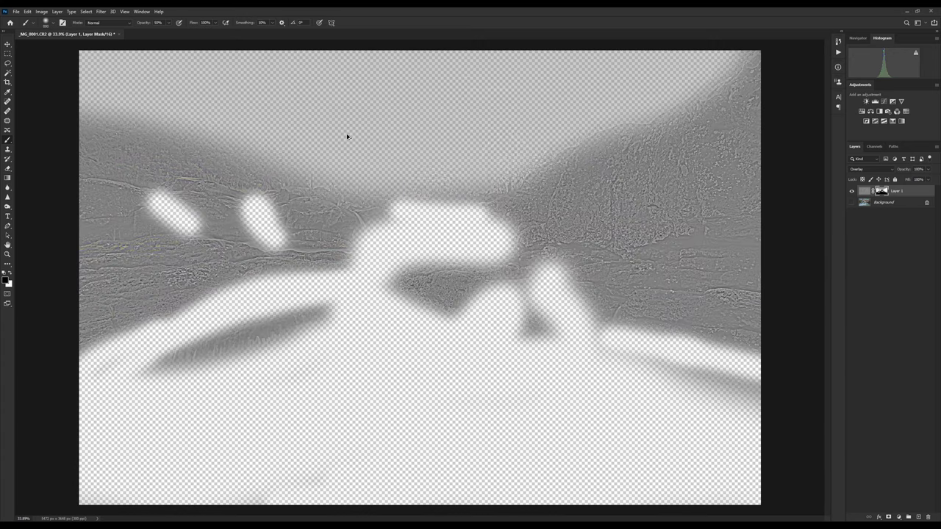
click(852, 202)
scroll(495, 76, up, 2)
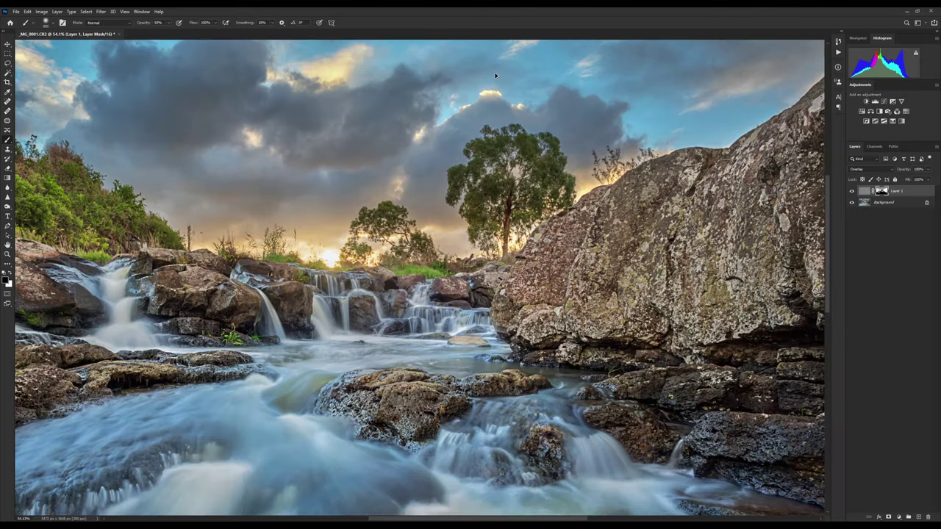
scroll(495, 76, up, 2)
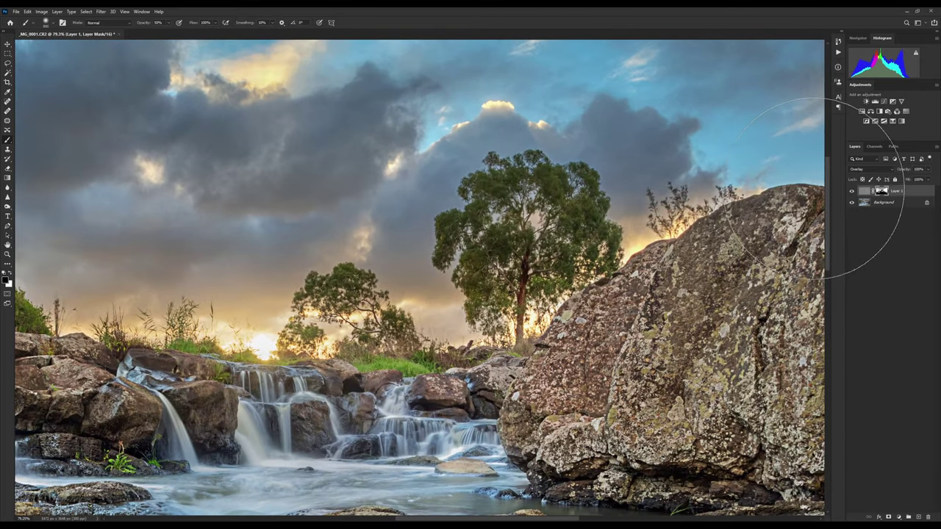
click(852, 191)
click(852, 191)
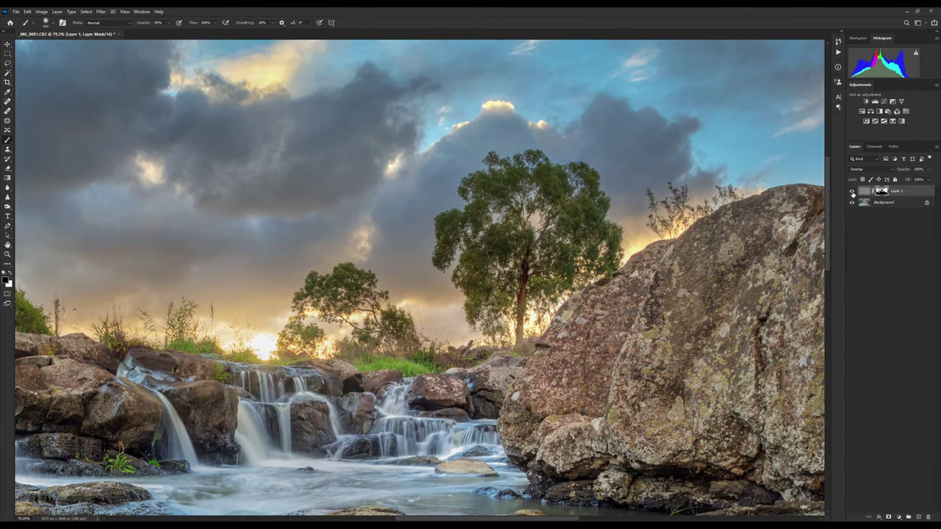
click(852, 191)
click(852, 191)
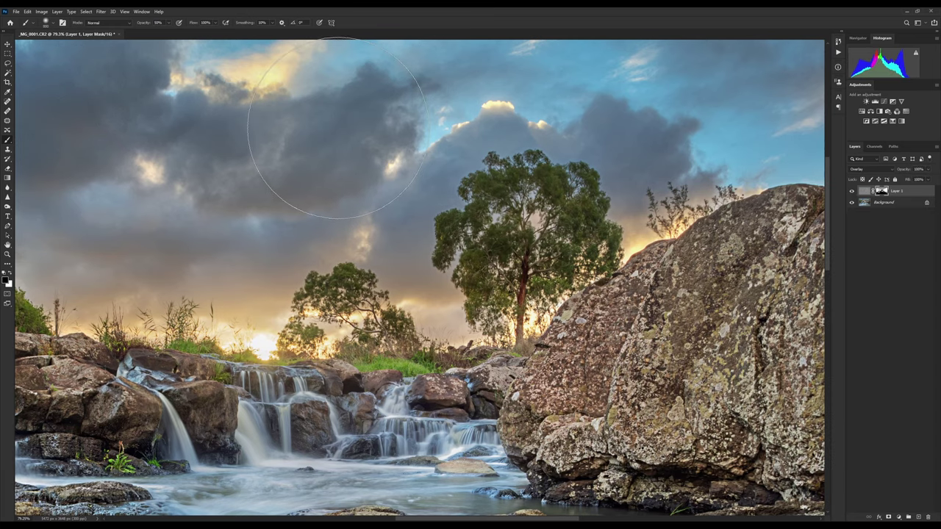
click(852, 191)
click(852, 191)
click(852, 191)
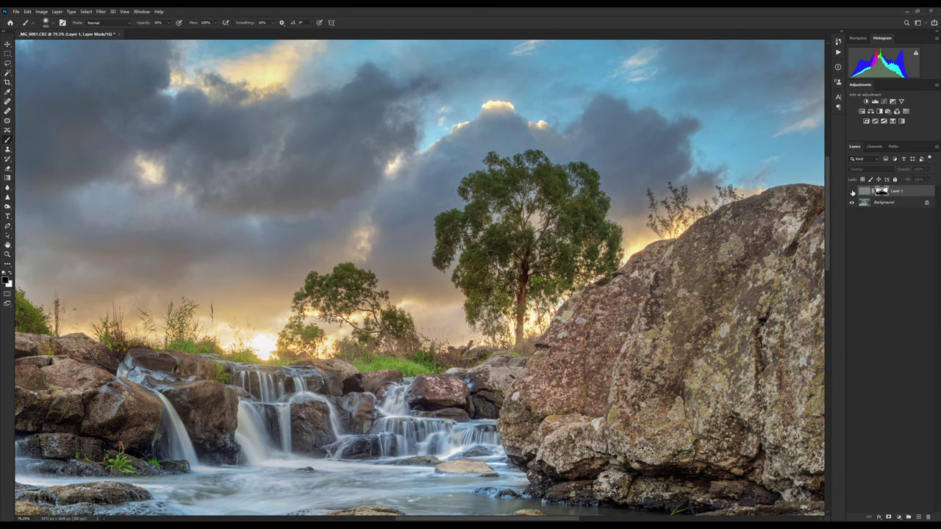
click(852, 191)
click(852, 191)
key(ctrl+0)
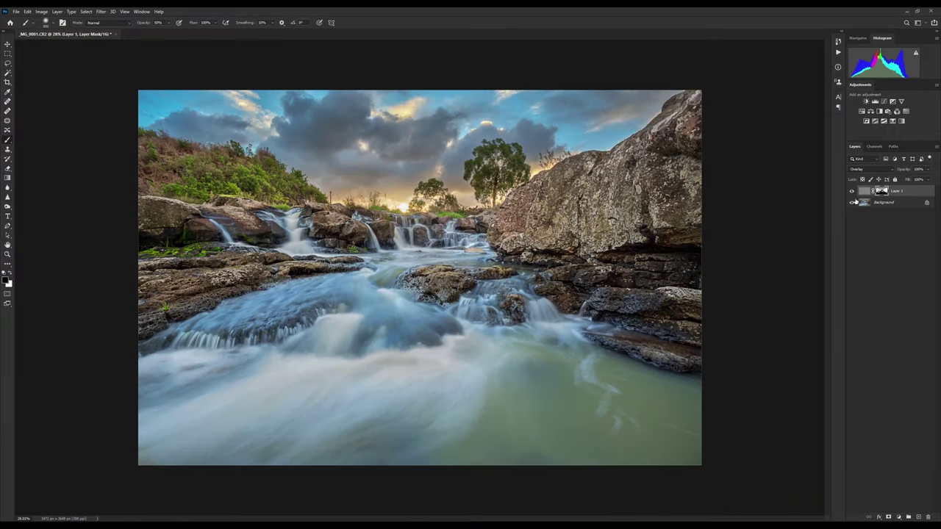
click(852, 202)
key(ctrl+plus)
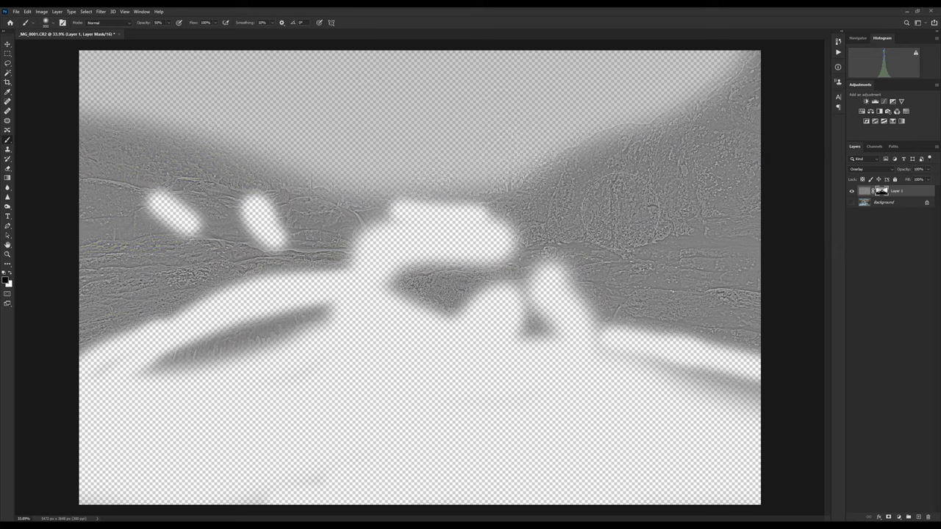
Step: Drop brush opacity to 16%, show the Background, and lower Layer 1's opacity to 67%
click(168, 23)
click(156, 31)
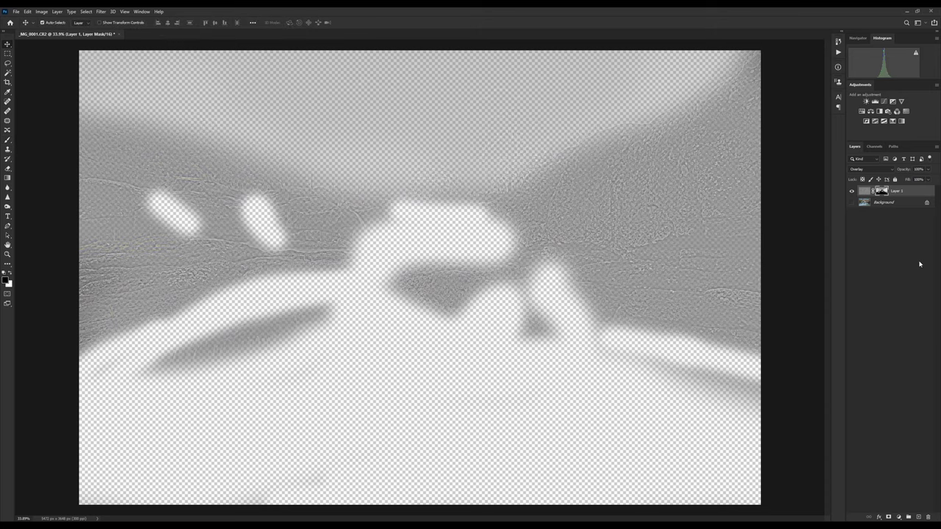
click(852, 202)
click(930, 170)
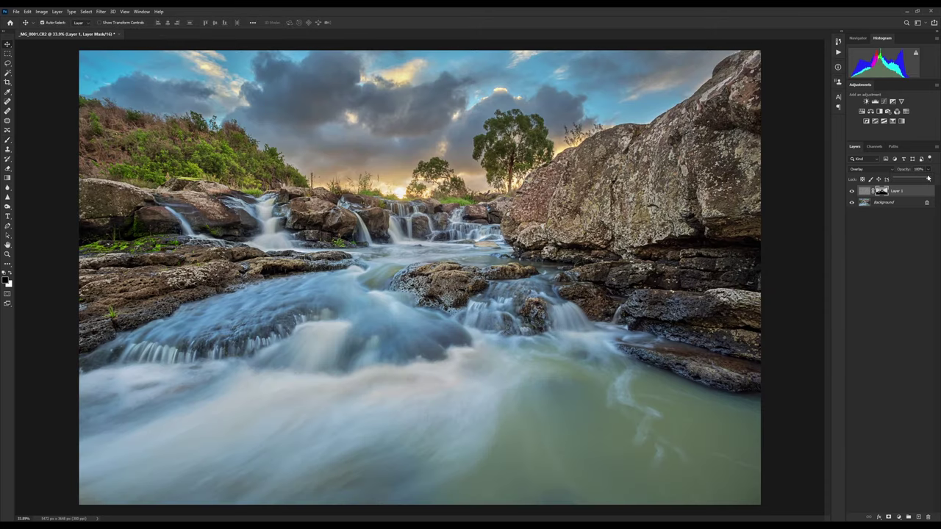
drag(929, 179, 905, 180)
Step: Zoom in and toggle Layer 1 to compare sharpening on the close-up rock
scroll(592, 234, up, 10)
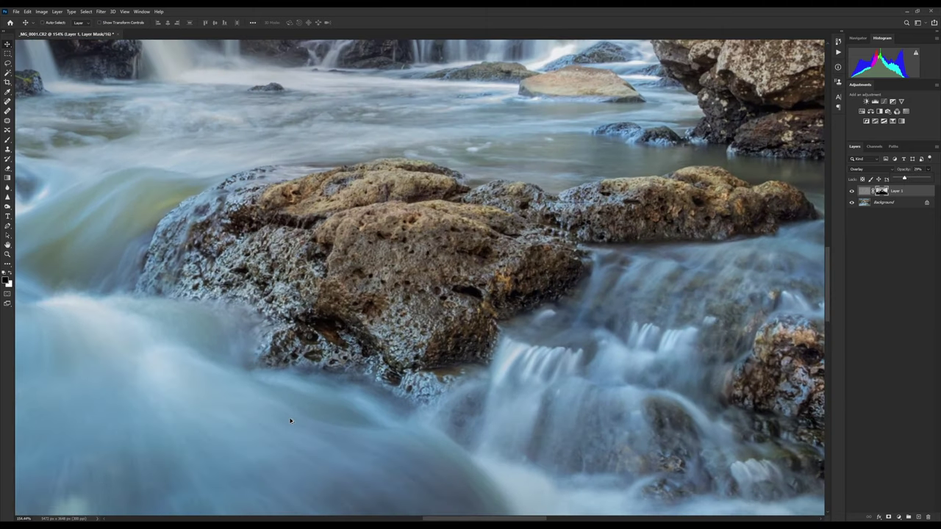
scroll(290, 420, up, 1)
click(852, 192)
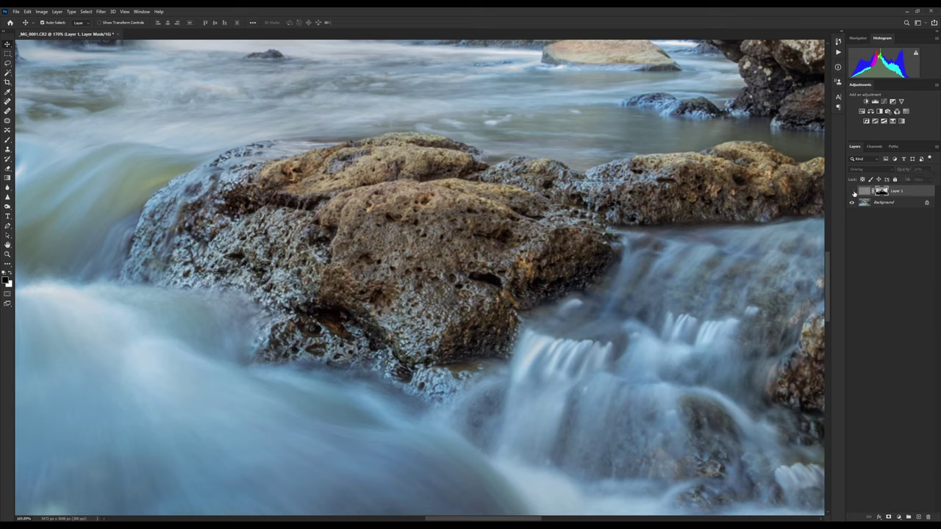
click(852, 191)
click(852, 191)
click(852, 191)
click(852, 192)
click(852, 191)
Step: Set Layer 1's opacity to 63% and fit the whole waterfall photo in view
click(928, 172)
drag(912, 181, 925, 183)
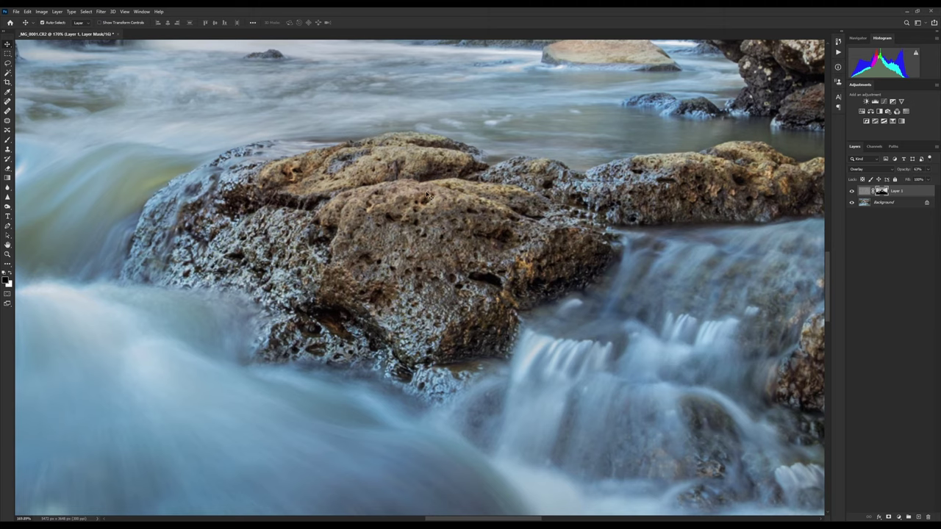
key(ctrl+0)
scroll(417, 208, down, 3)
scroll(425, 205, up, 1)
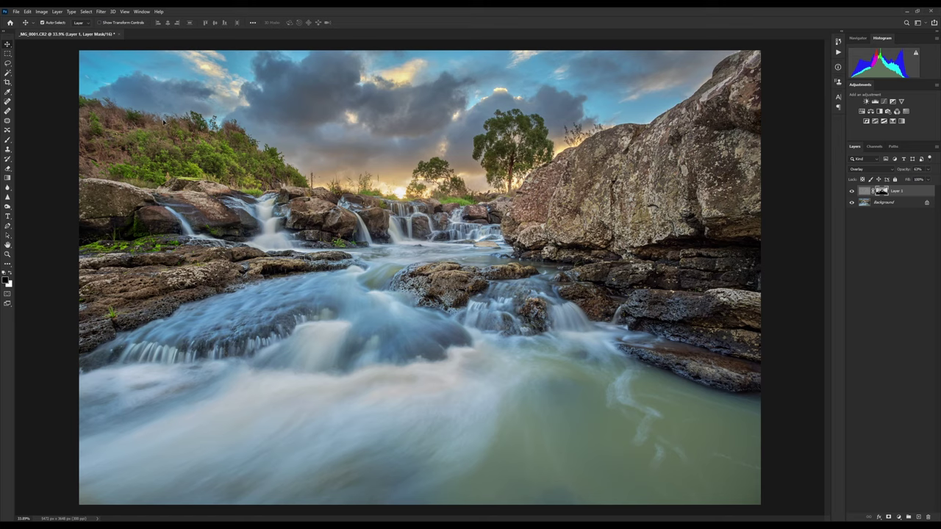
click(852, 192)
click(852, 192)
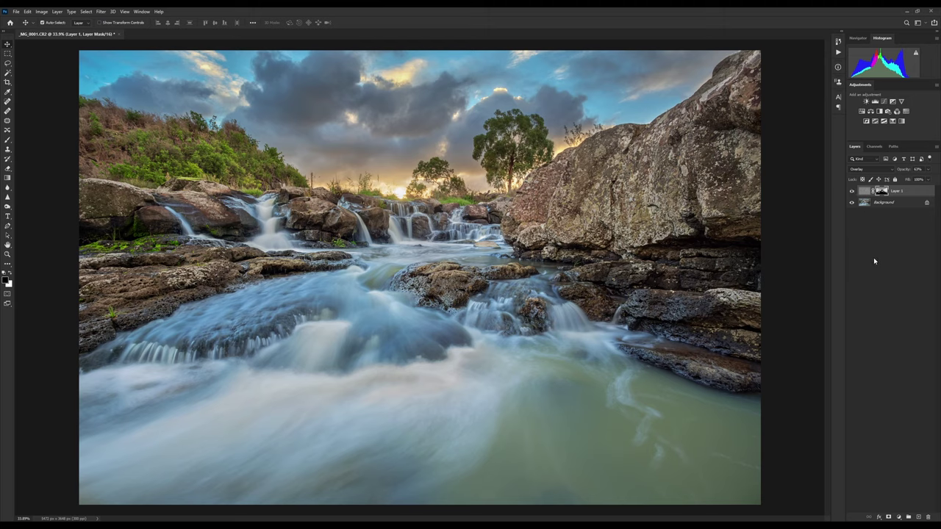